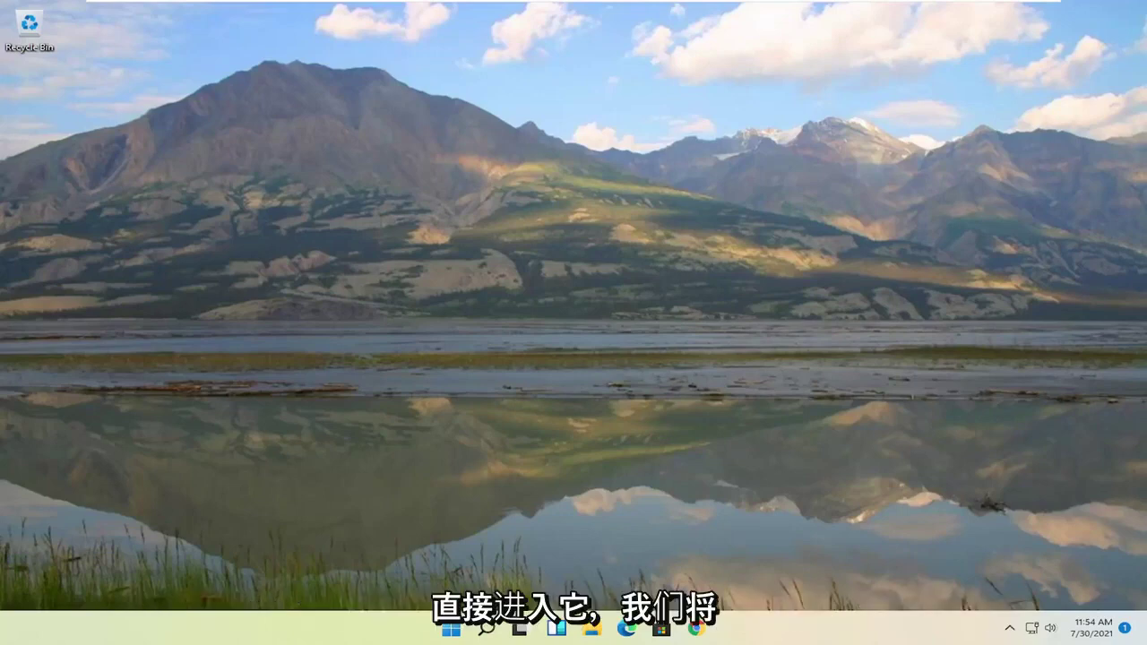
Step: Find Registry Editor in Start search and run it as administrator, approving the UAC prompt
left_click(451, 630)
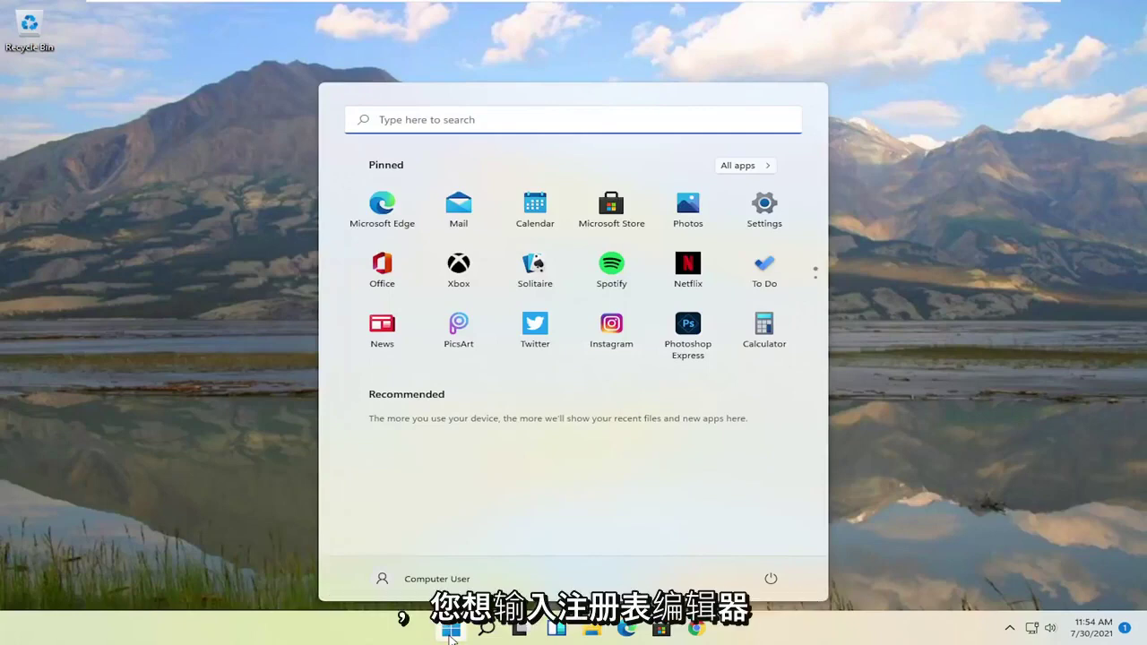
type("registry editor")
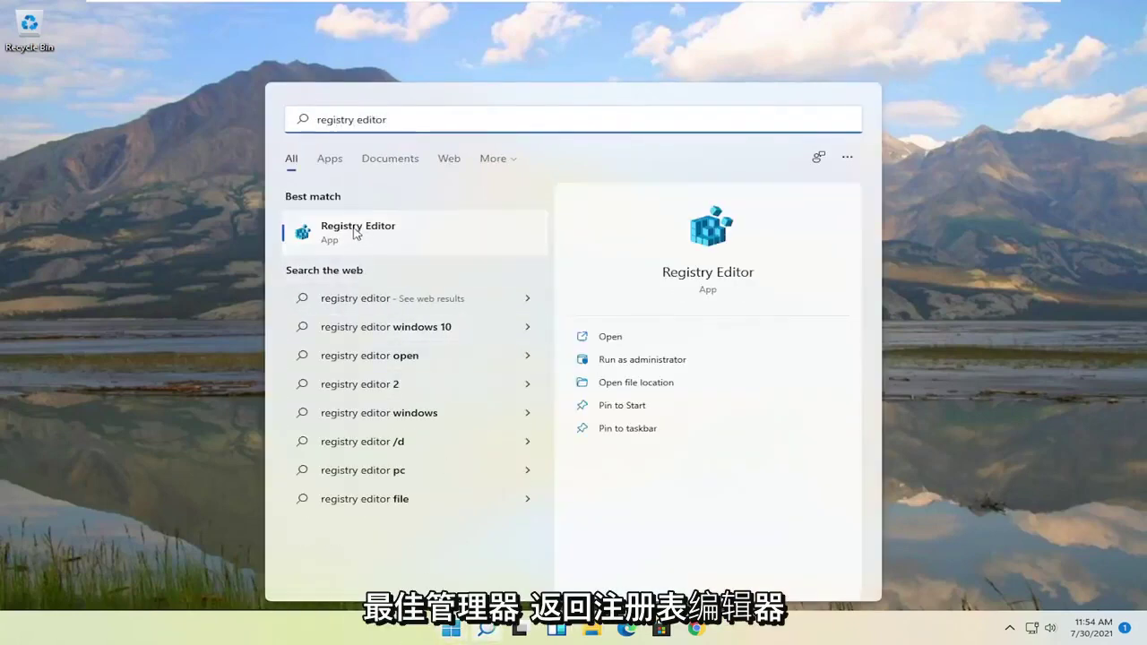
right_click(327, 235)
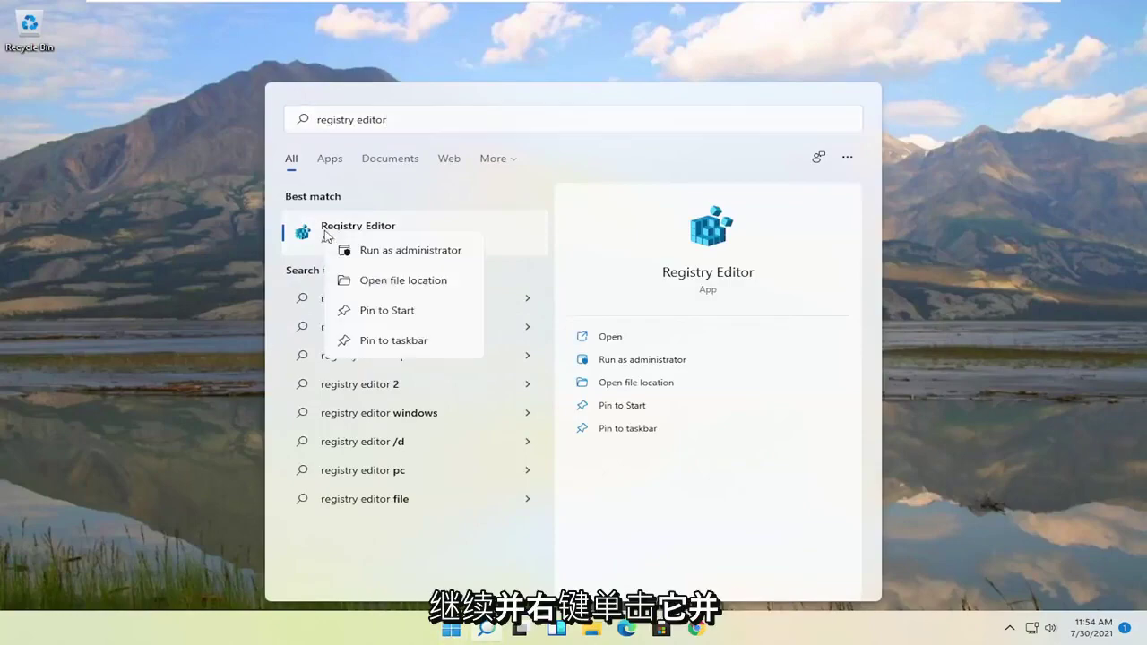
left_click(415, 255)
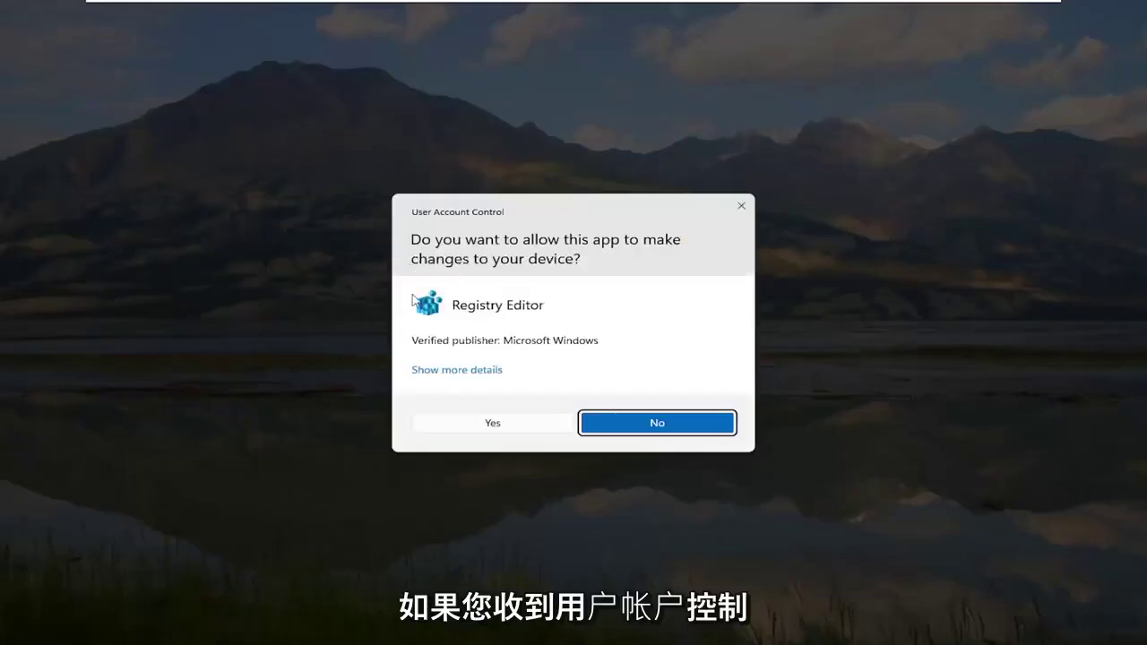
left_click(500, 425)
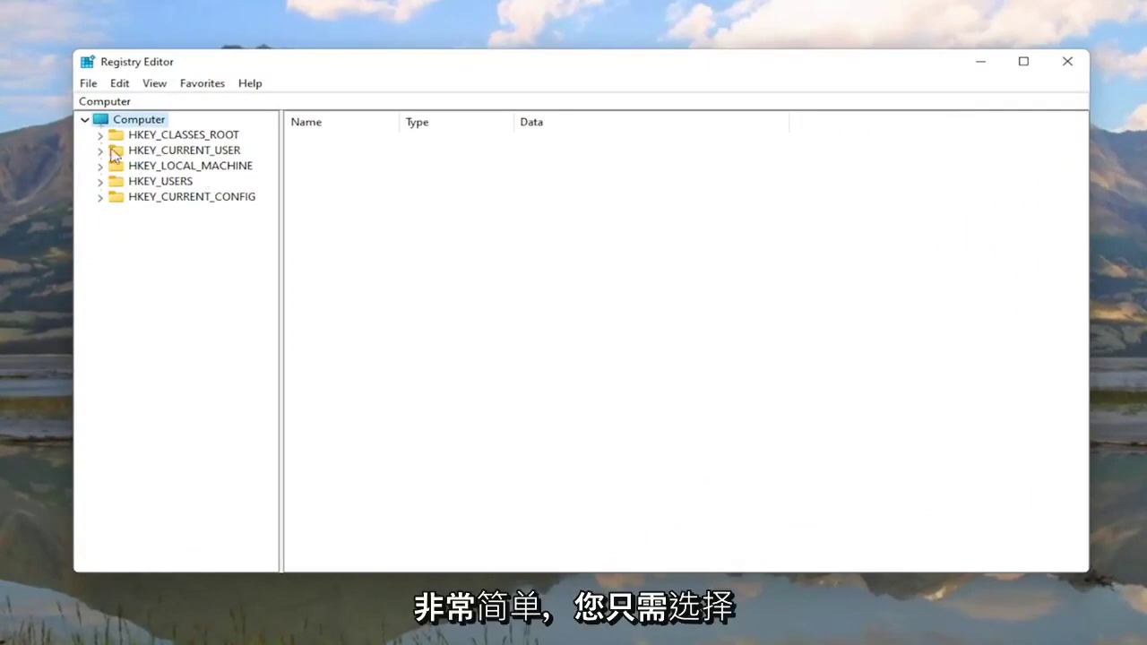
left_click(89, 85)
left_click(106, 121)
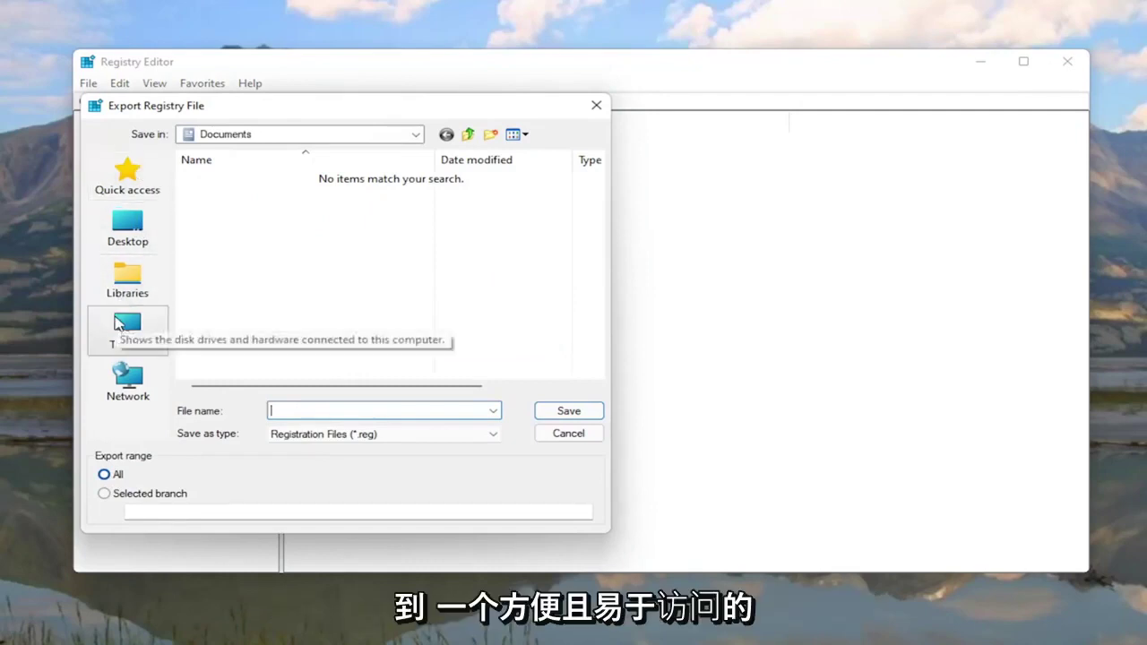
left_click(127, 226)
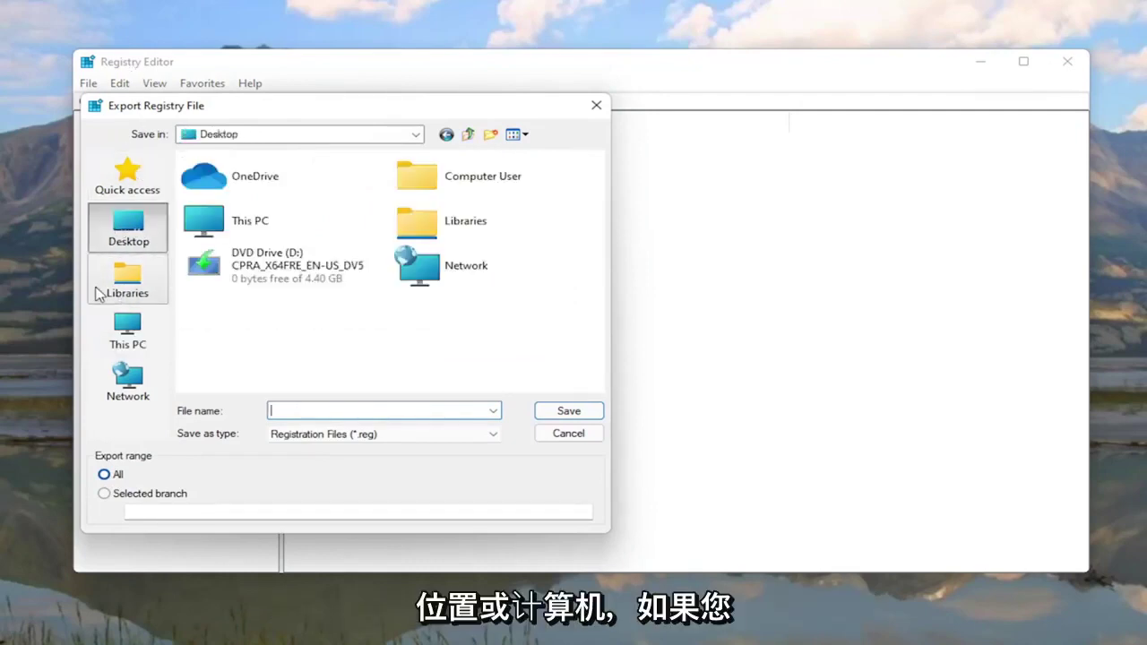
left_click(570, 434)
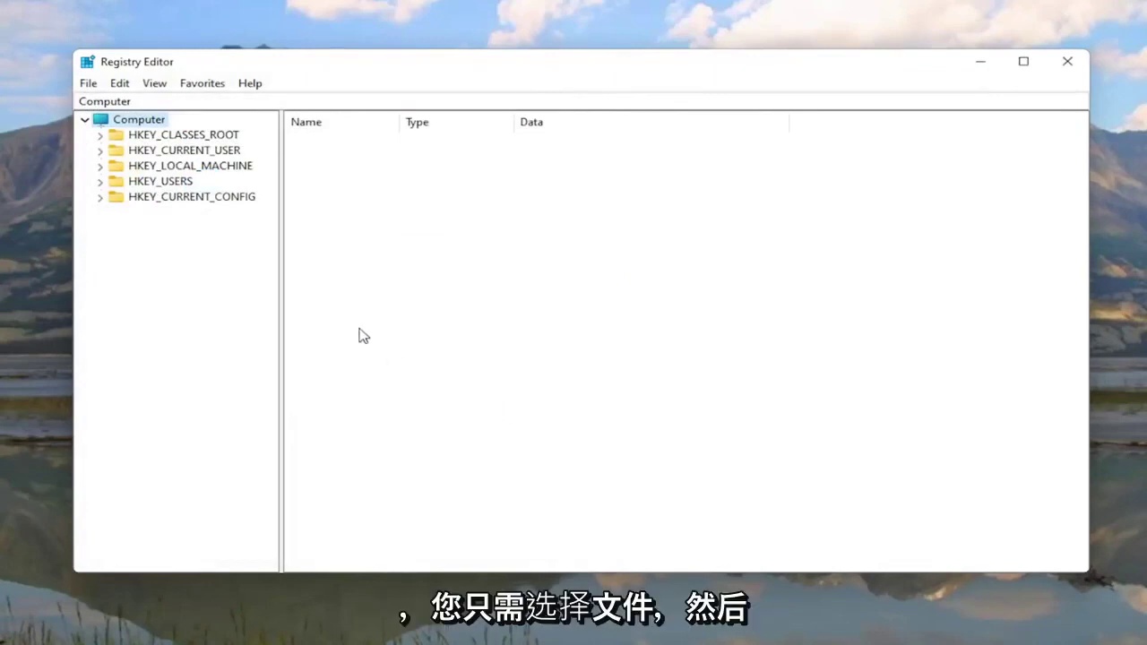
left_click(88, 82)
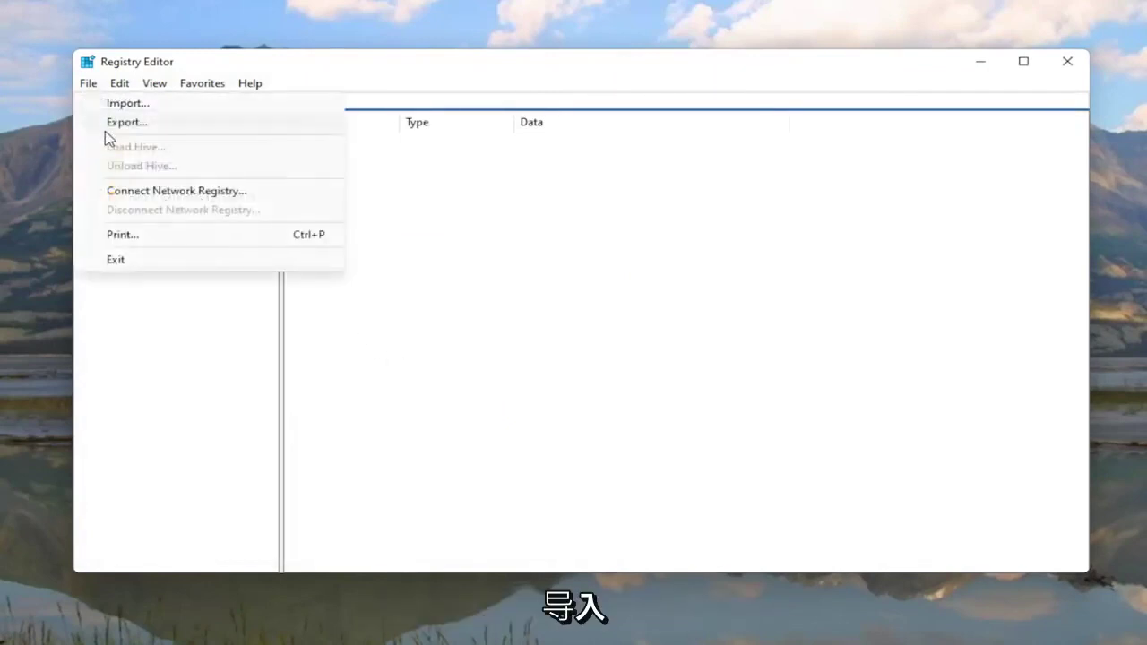
left_click(107, 103)
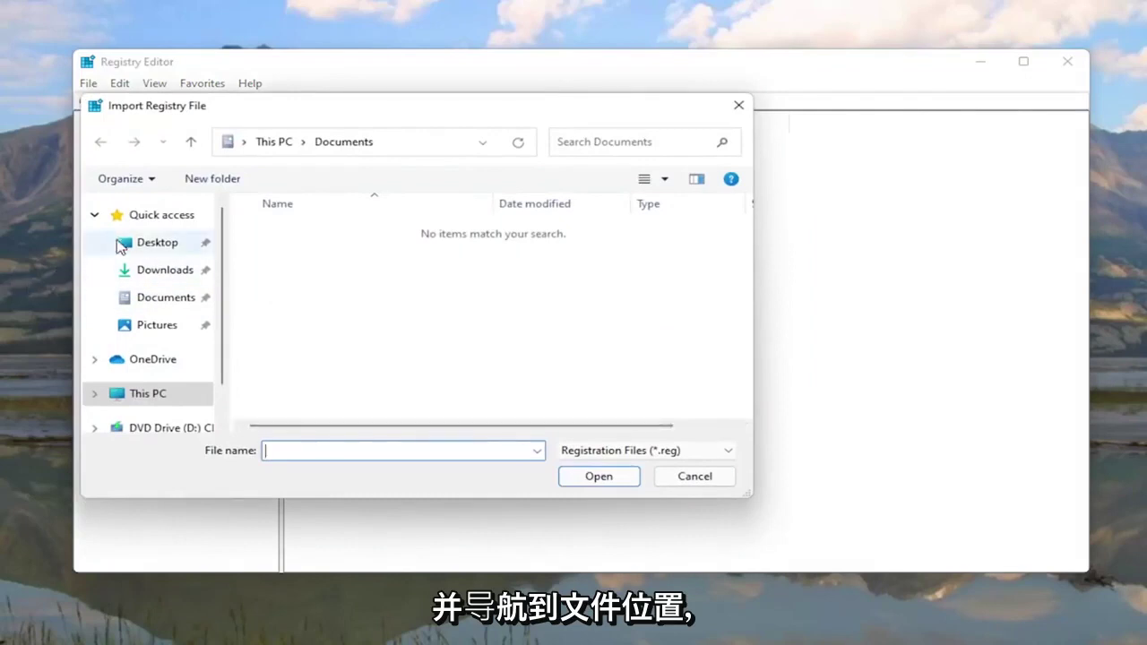
left_click(125, 245)
left_click(705, 481)
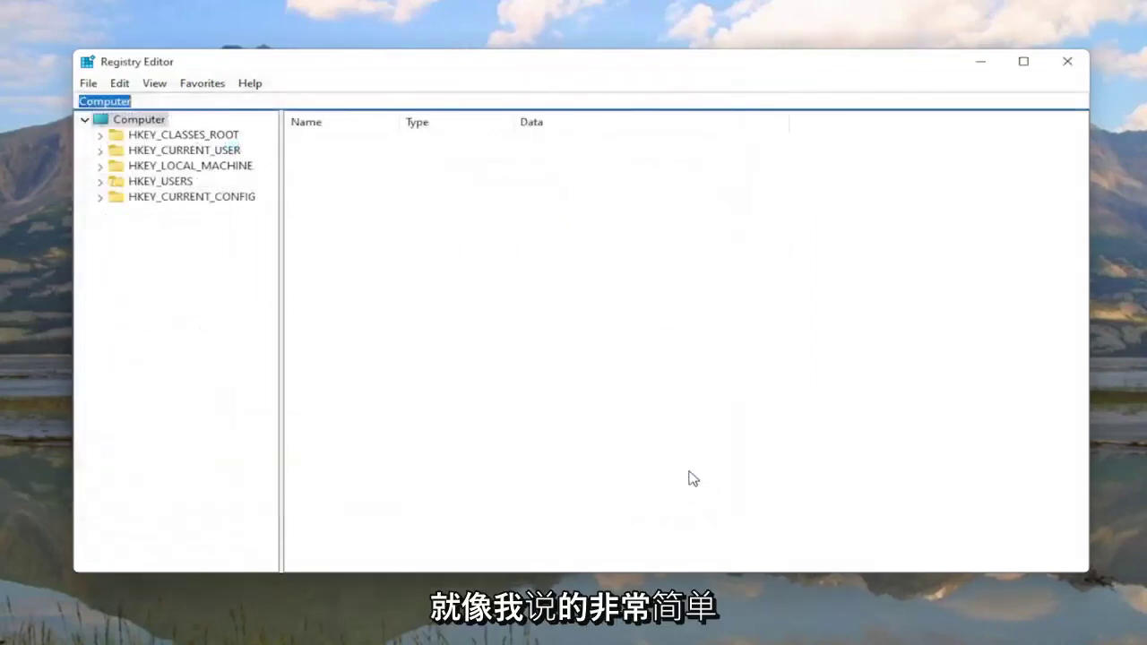
Step: Expand HKEY_LOCAL_MACHINE > SYSTEM > ControlSet001 > Services in the key tree
left_click(220, 341)
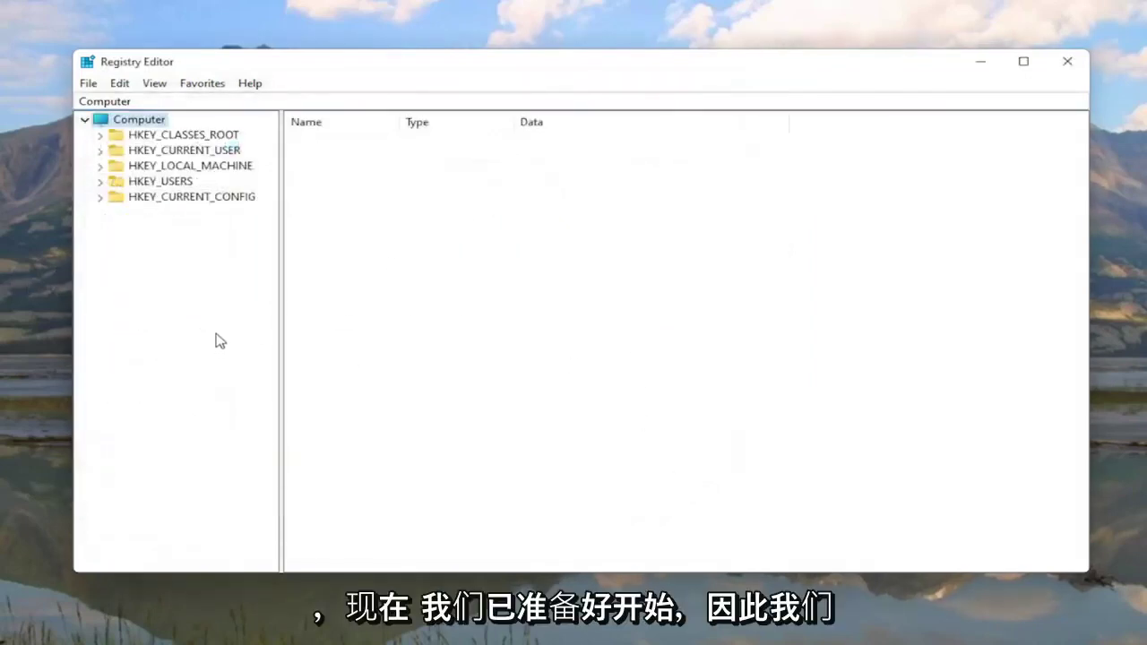
left_click(188, 167)
double_click(191, 167)
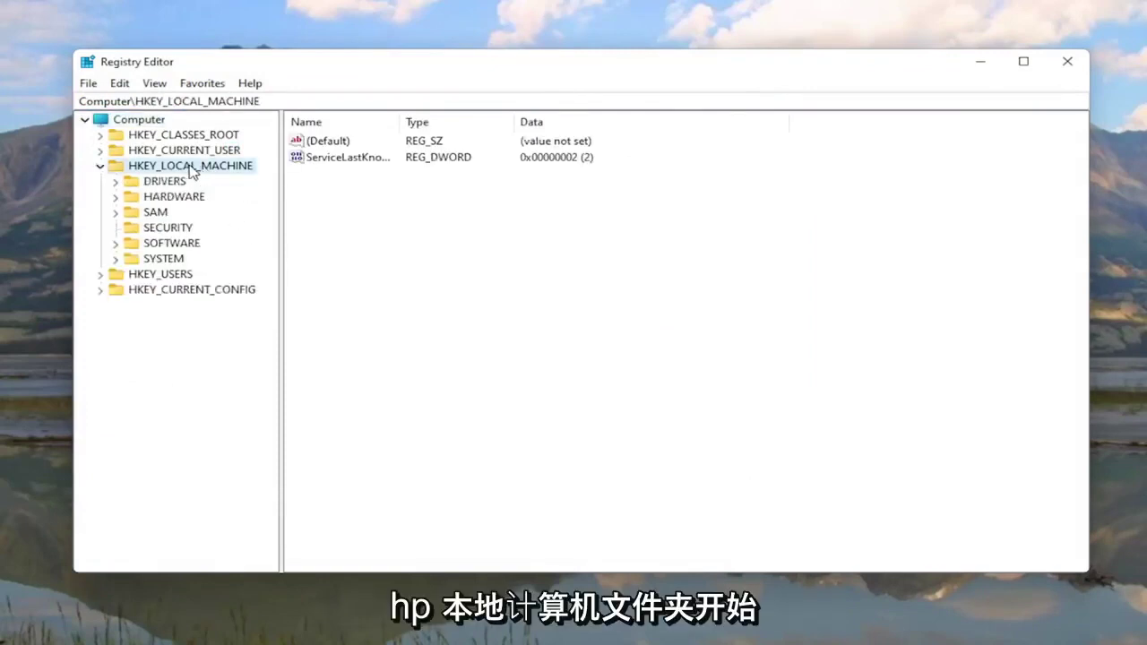
double_click(146, 259)
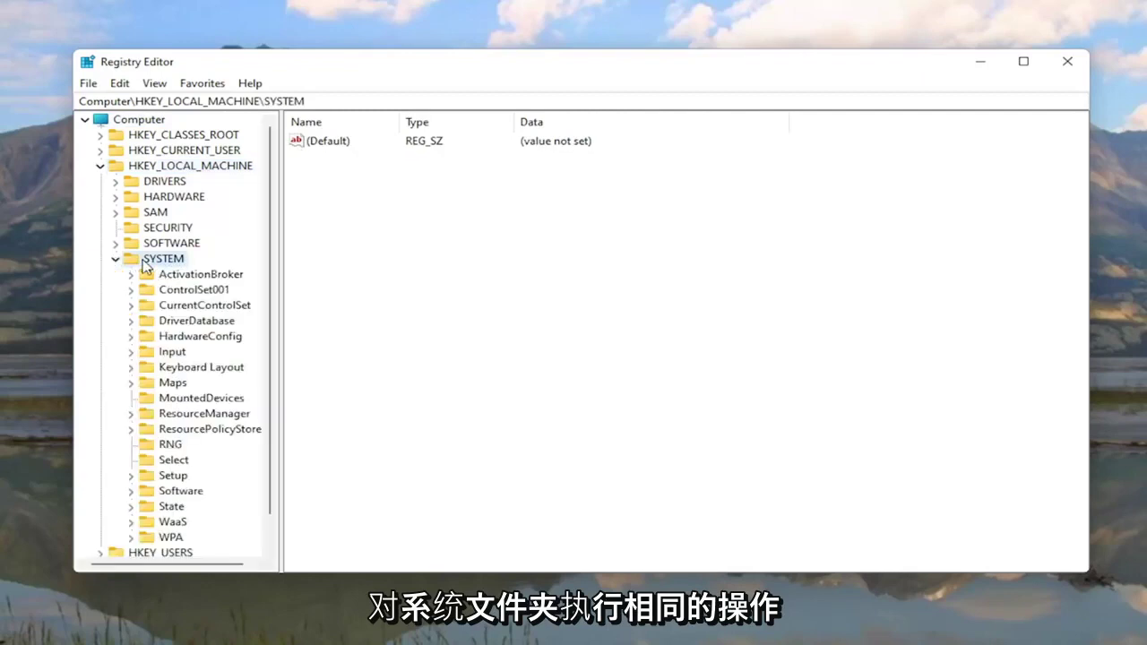
double_click(194, 292)
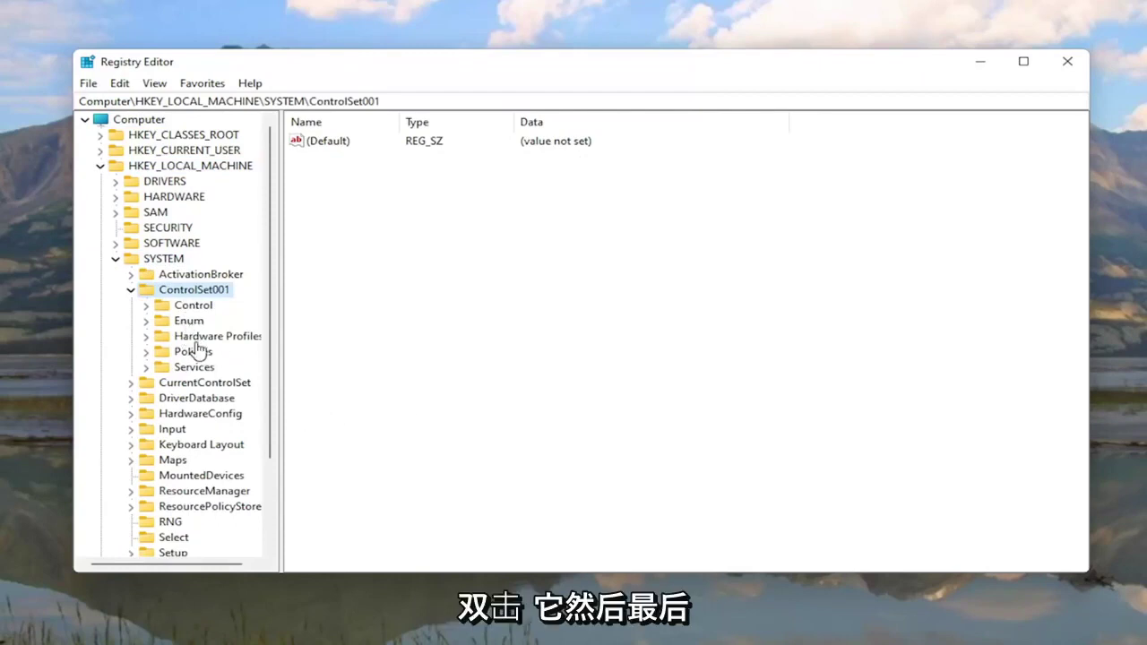
double_click(185, 369)
Step: Scroll down the Services list and select the Ndu key
scroll(187, 373, "down", 3)
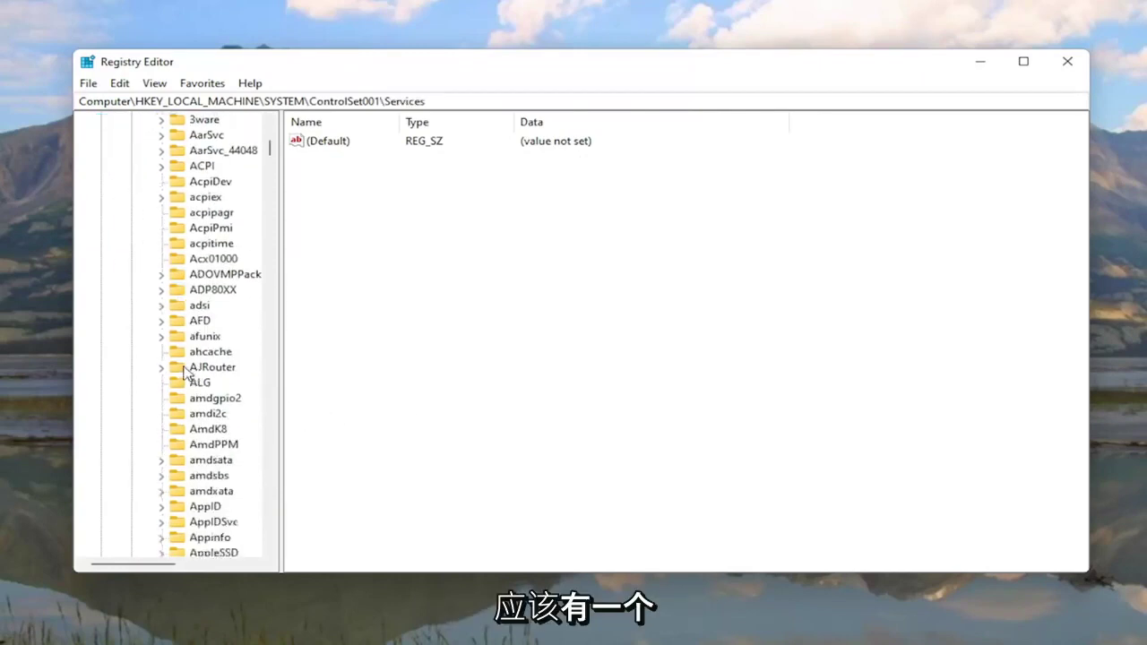
scroll(186, 373, "down", 5)
scroll(187, 373, "down", 5)
scroll(186, 373, "down", 5)
scroll(186, 373, "down", 7)
scroll(186, 373, "down", 8)
scroll(187, 373, "down", 9)
scroll(188, 373, "down", 10)
scroll(190, 373, "down", 8)
scroll(192, 386, "down", 4)
scroll(195, 412, "down", 4)
scroll(199, 434, "down", 5)
scroll(199, 435, "down", 6)
scroll(199, 435, "down", 2)
scroll(199, 435, "down", 7)
scroll(199, 435, "down", 10)
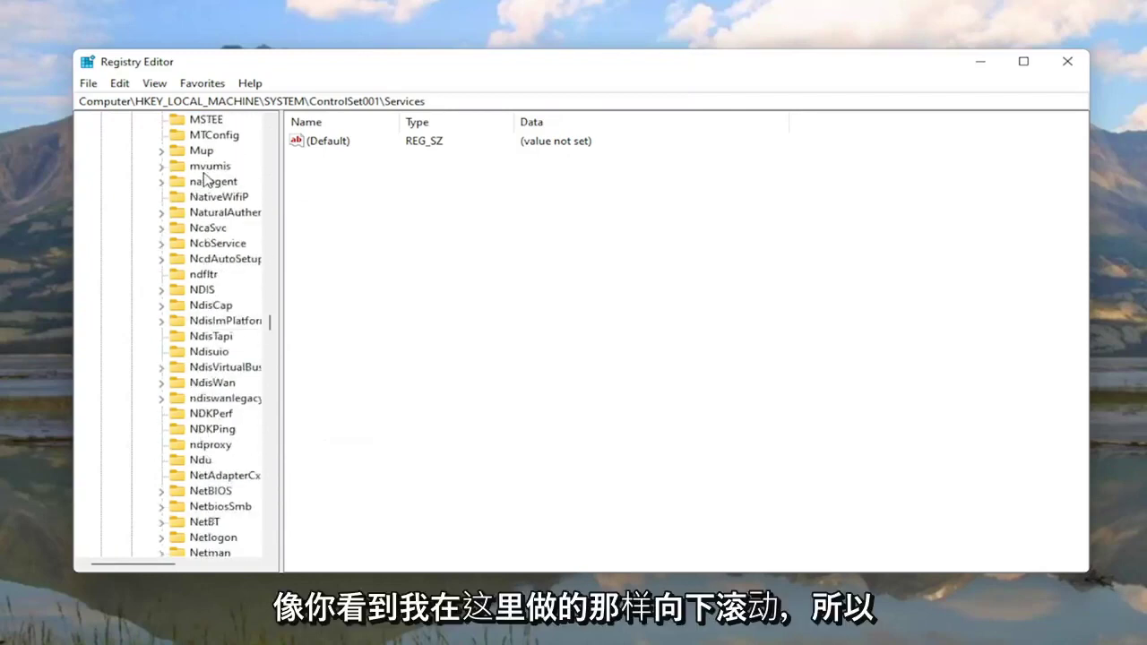
left_click(201, 460)
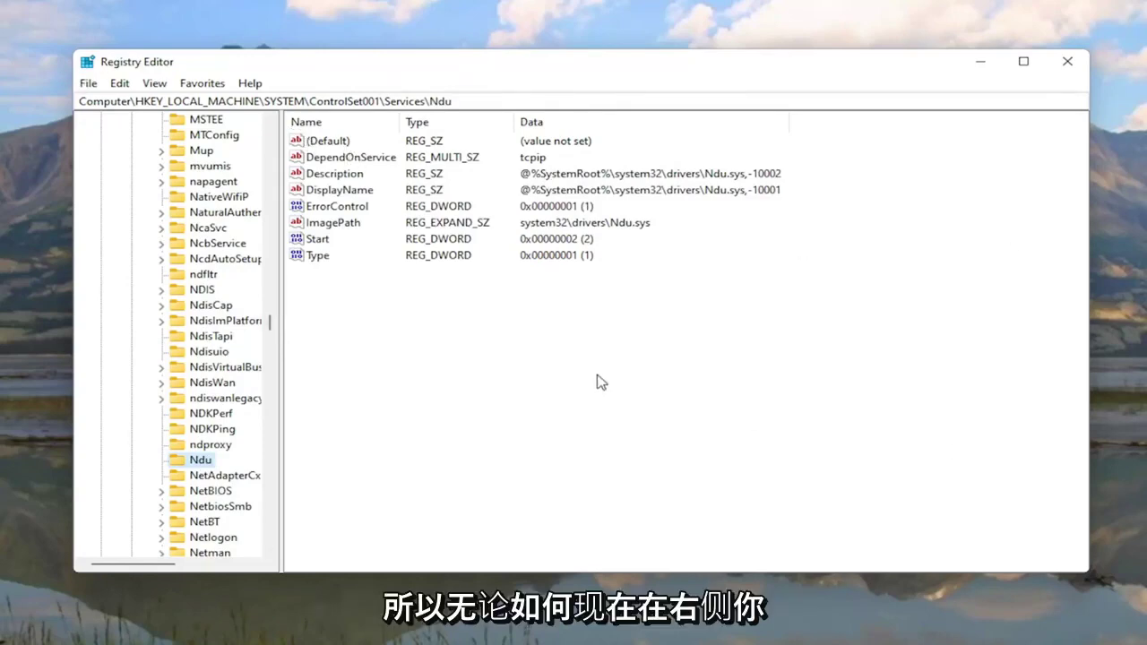
Step: Change the Ndu Start value data to 4 without creating any new value
left_click(313, 243)
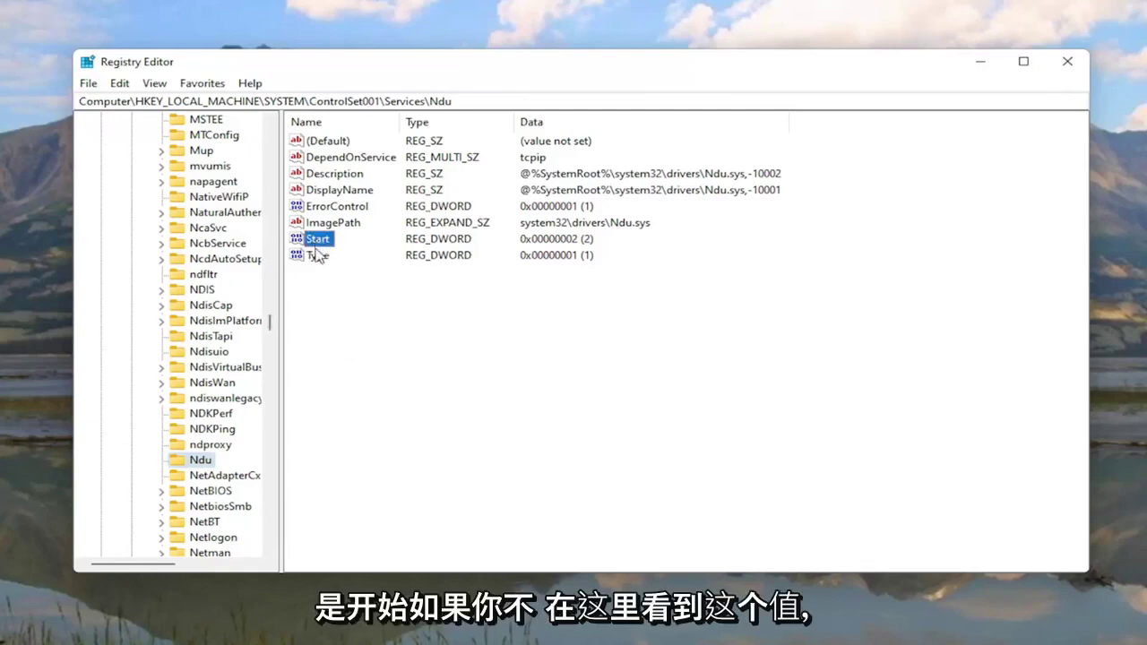
right_click(359, 314)
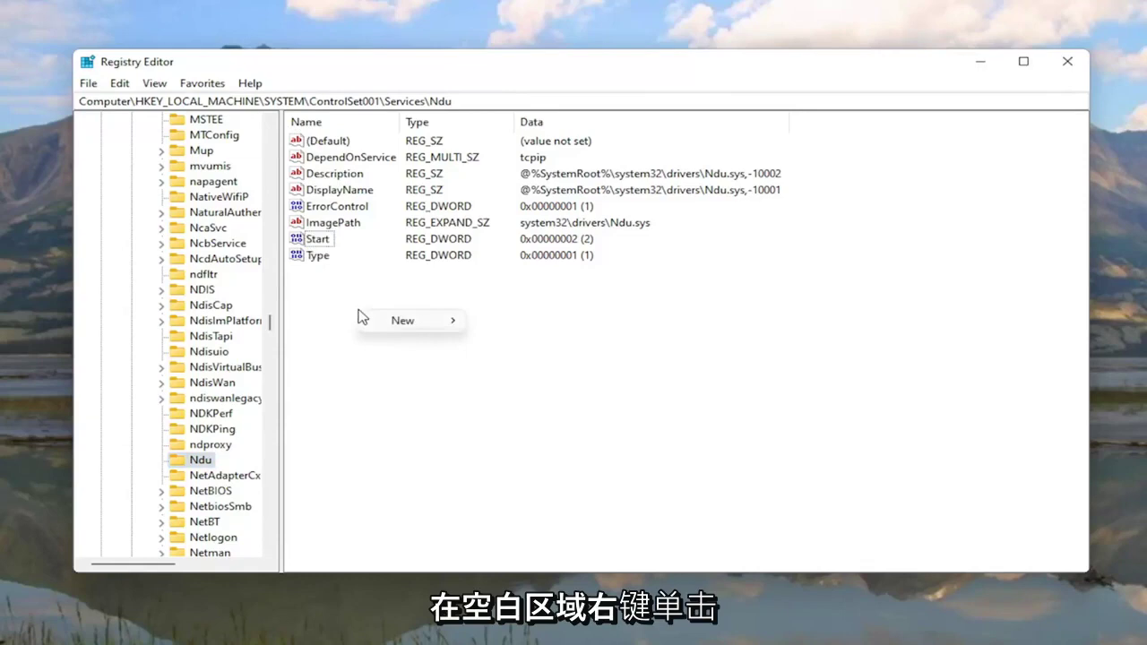
left_click(411, 322)
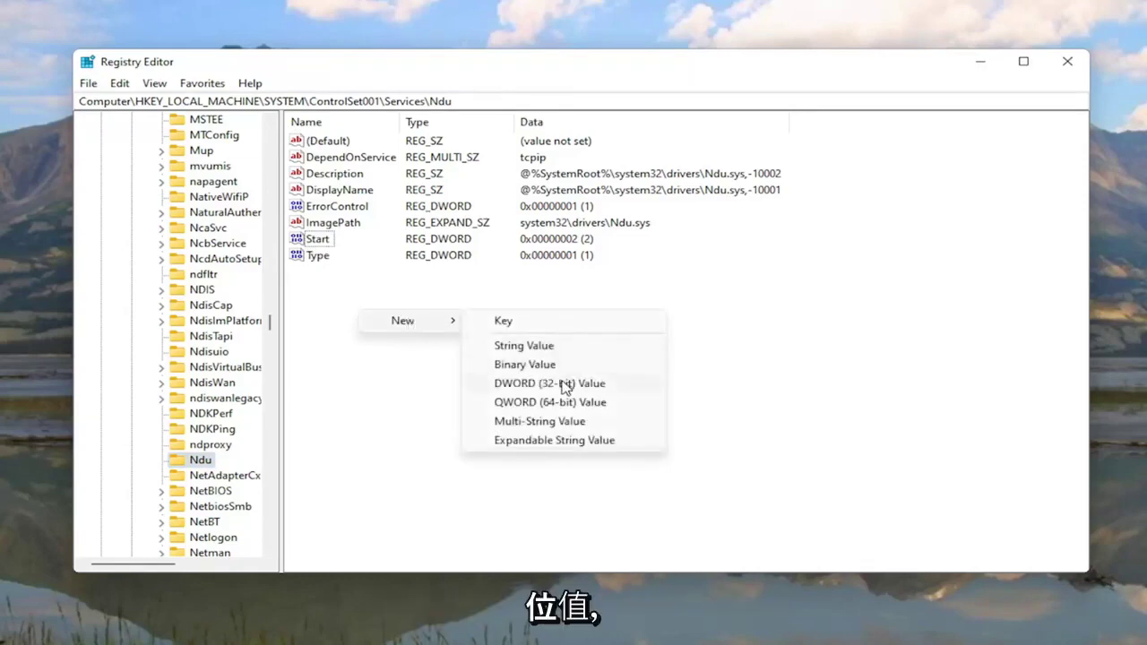
left_click(302, 350)
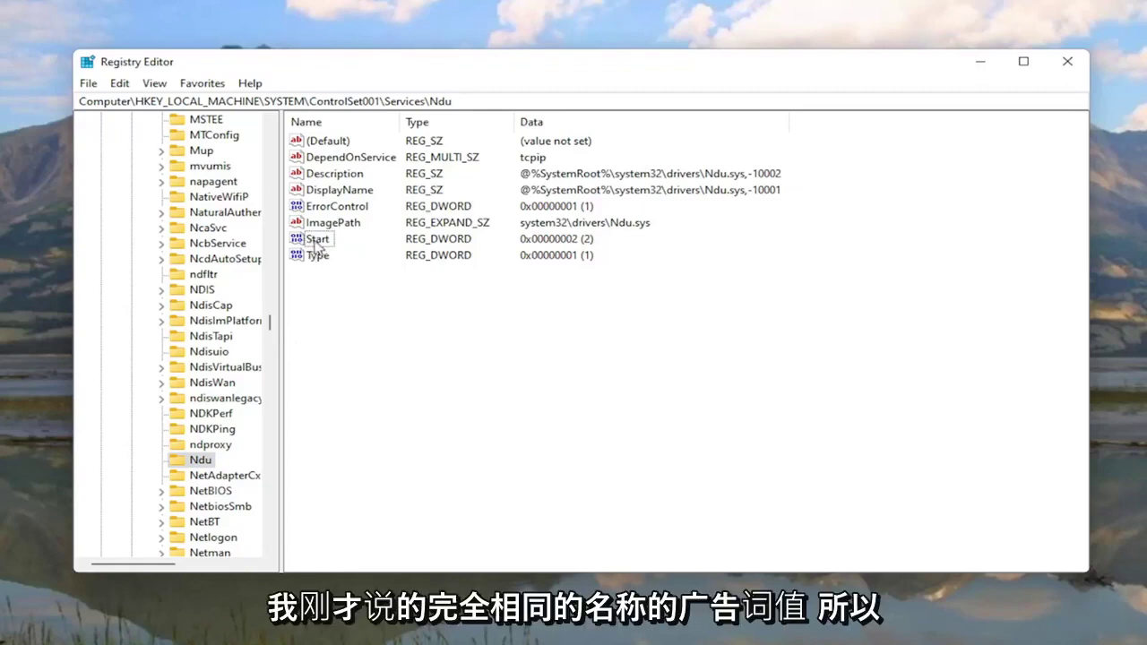
double_click(319, 240)
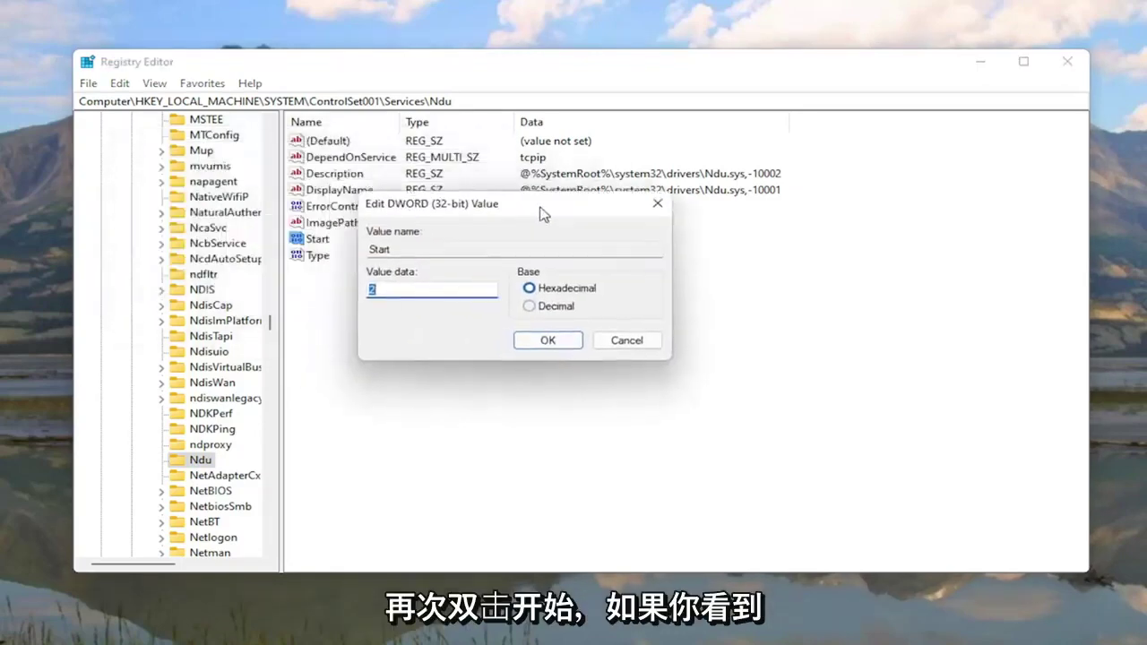
left_click_drag(573, 221, 580, 222)
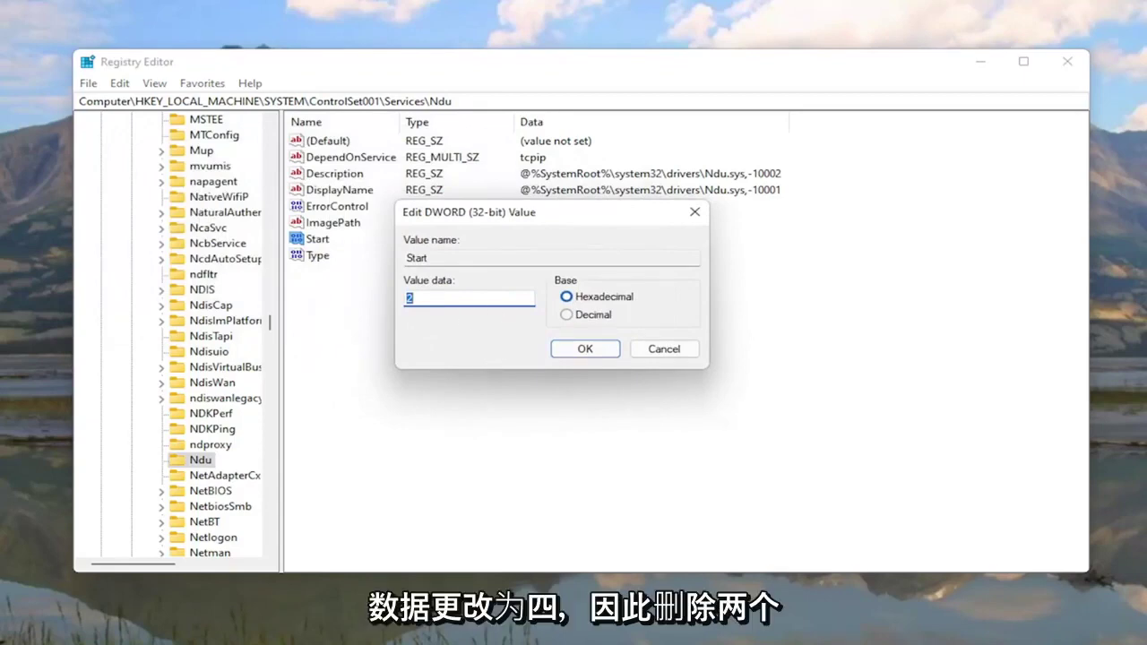
type("4")
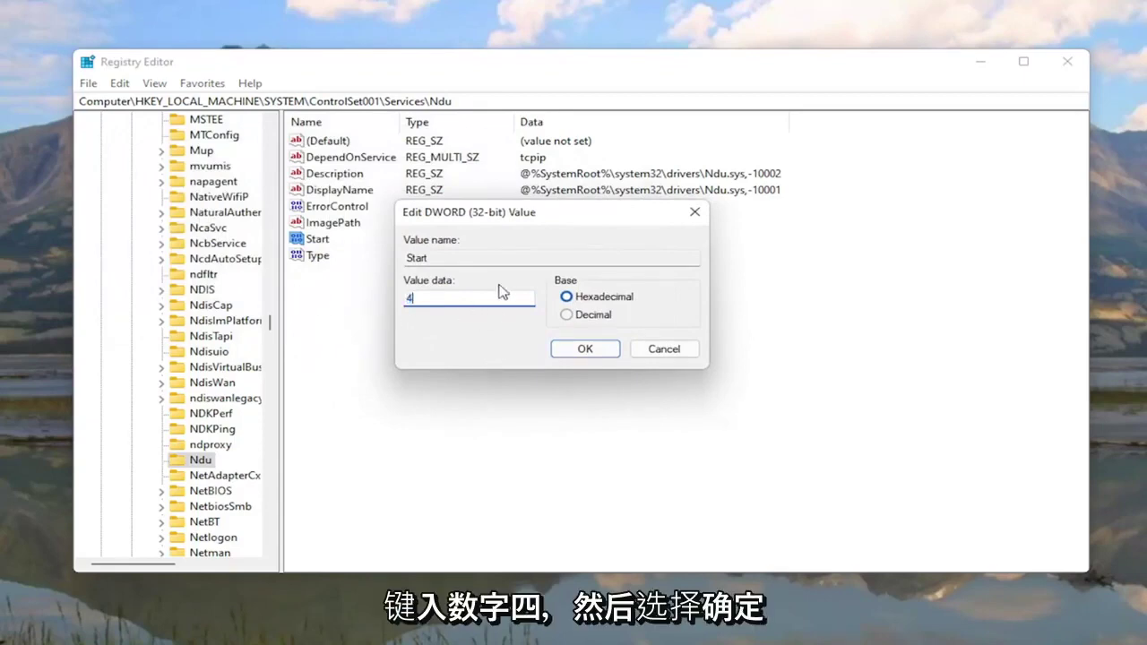
left_click(586, 349)
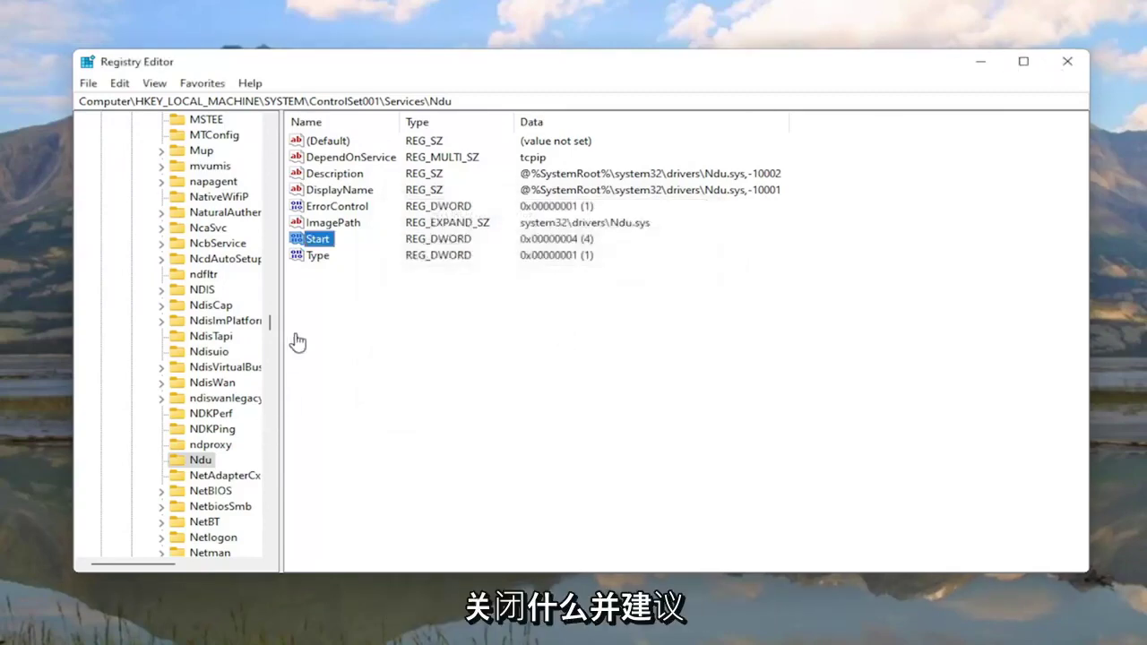
Step: Collapse Services, ControlSet001, SYSTEM and HKEY_LOCAL_MACHINE, then close Registry Editor
left_click_drag(272, 324, 271, 126)
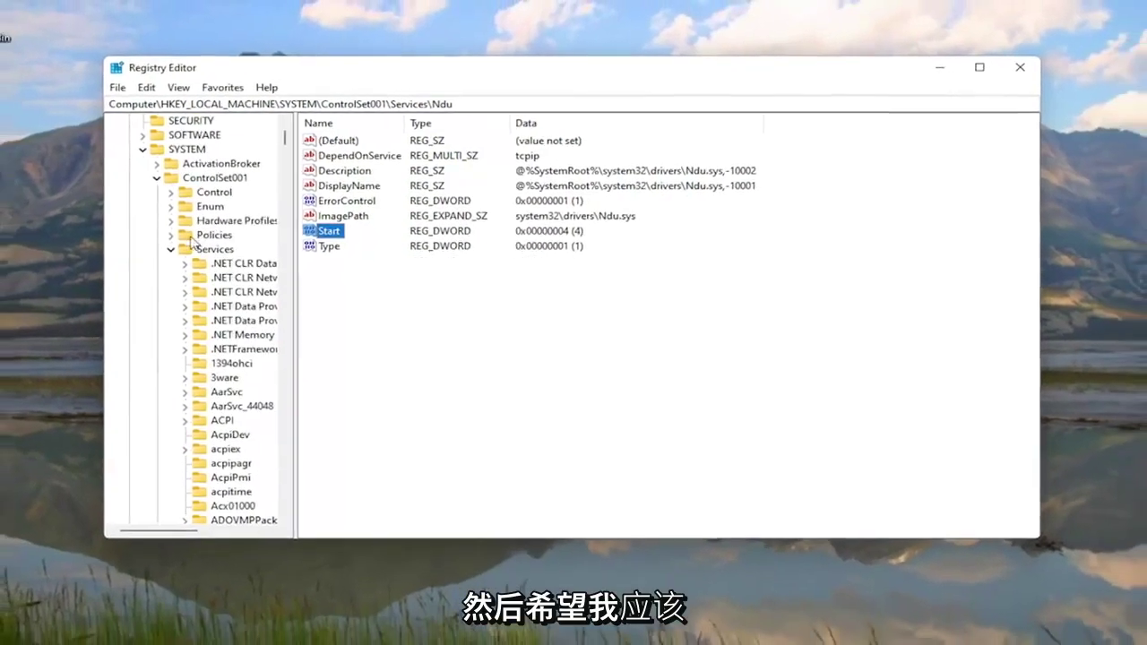
left_click(188, 337)
left_click(174, 270)
left_click(160, 243)
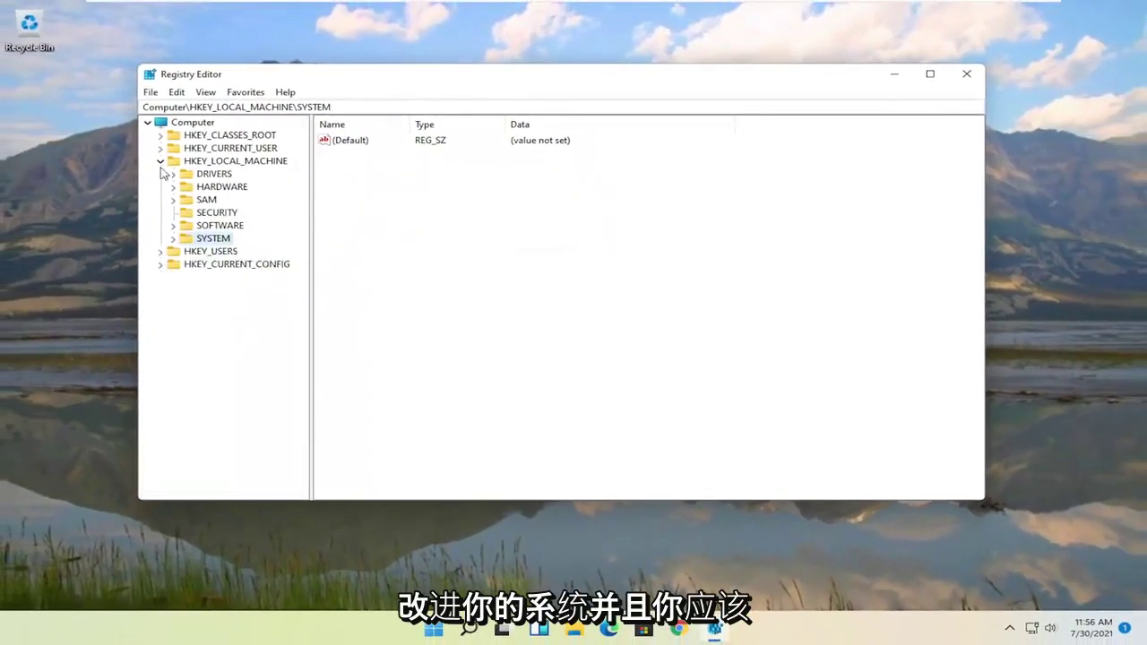
left_click(147, 162)
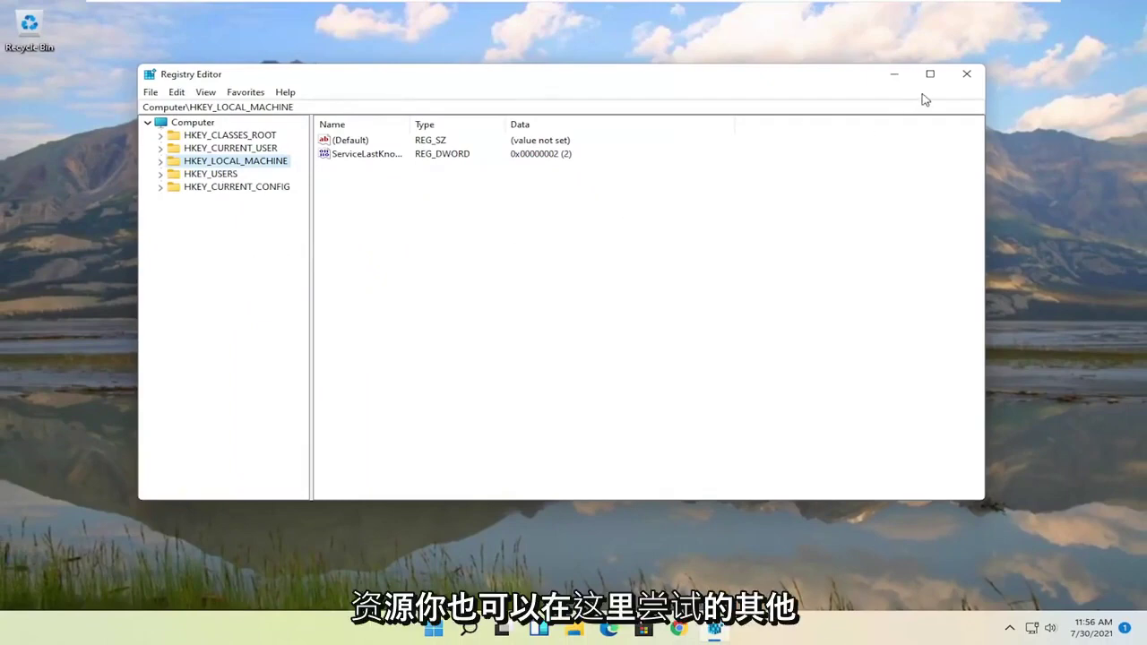
left_click(967, 74)
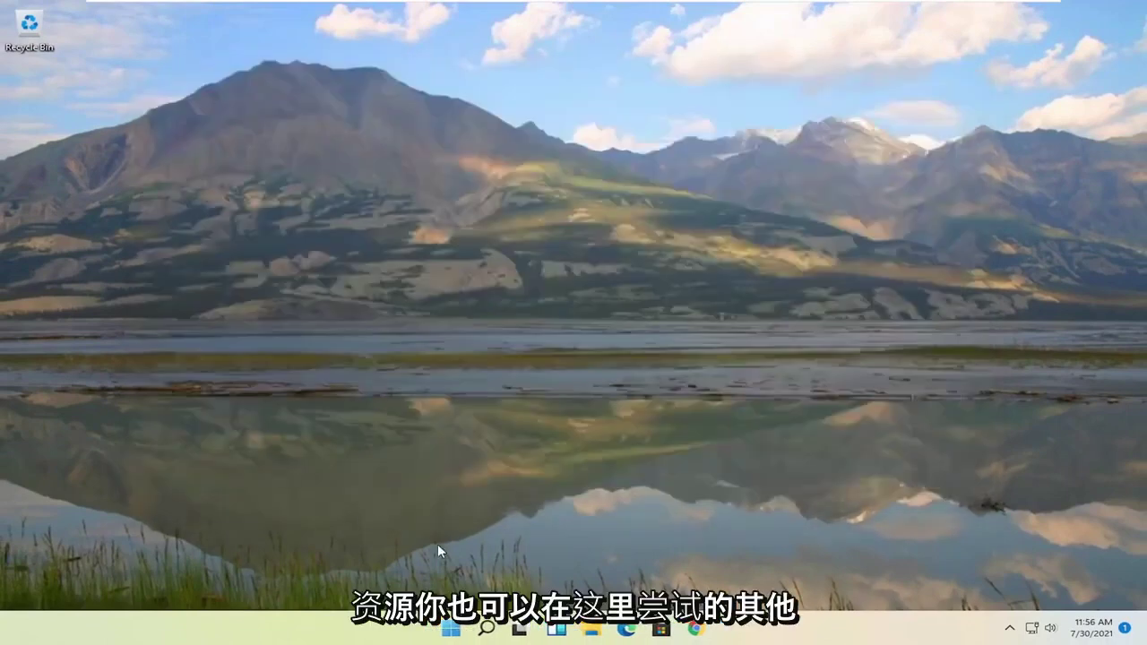
Step: Launch Services from search and select the SysMain service
left_click(484, 630)
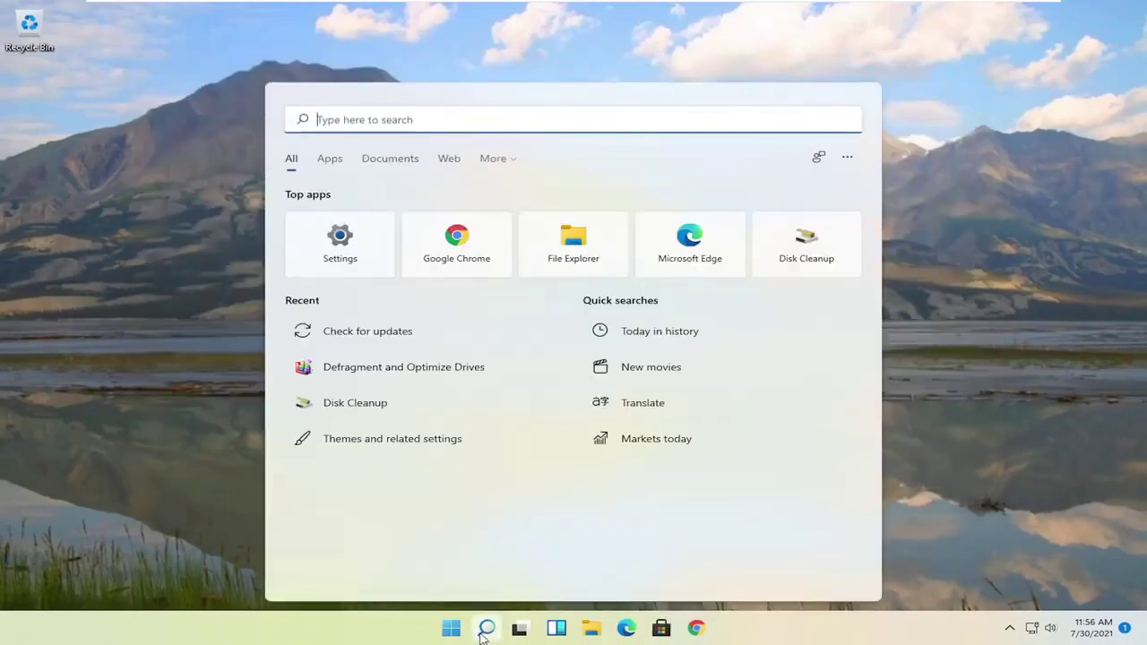
type("services")
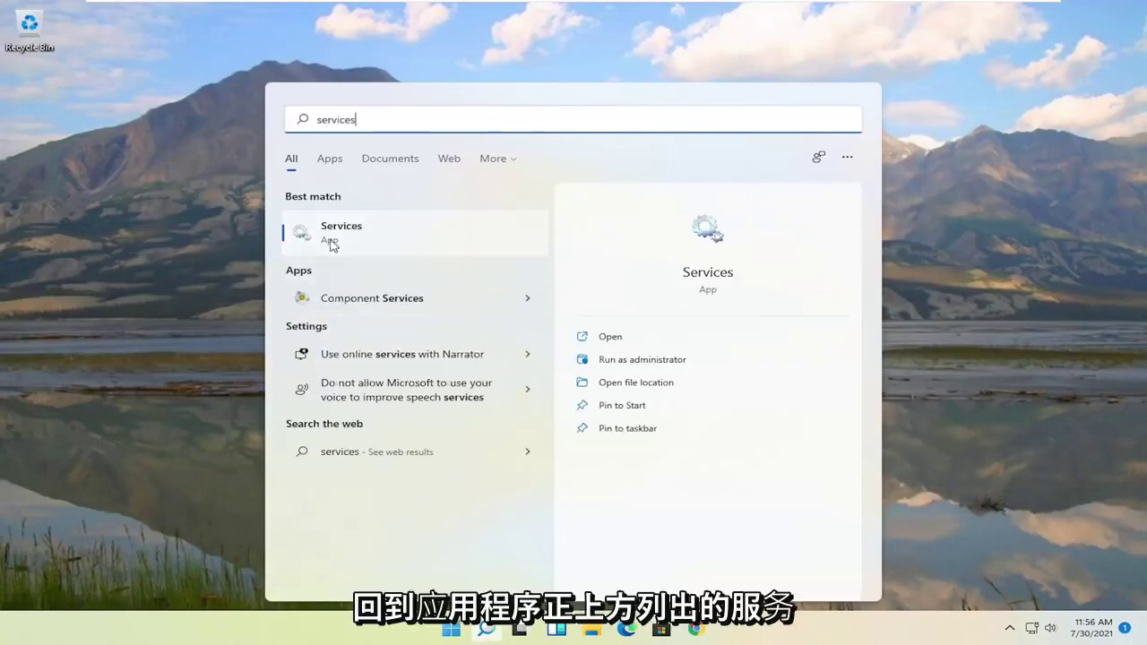
left_click(336, 240)
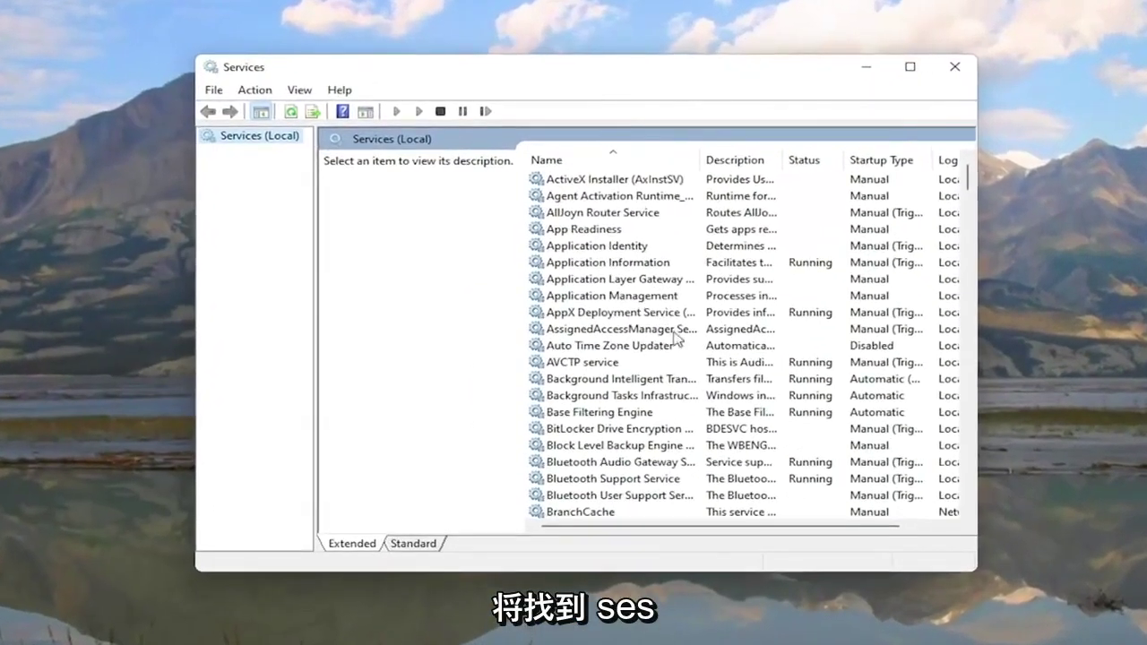
scroll(654, 355, "down", 8)
scroll(654, 355, "down", 8)
scroll(654, 355, "down", 8)
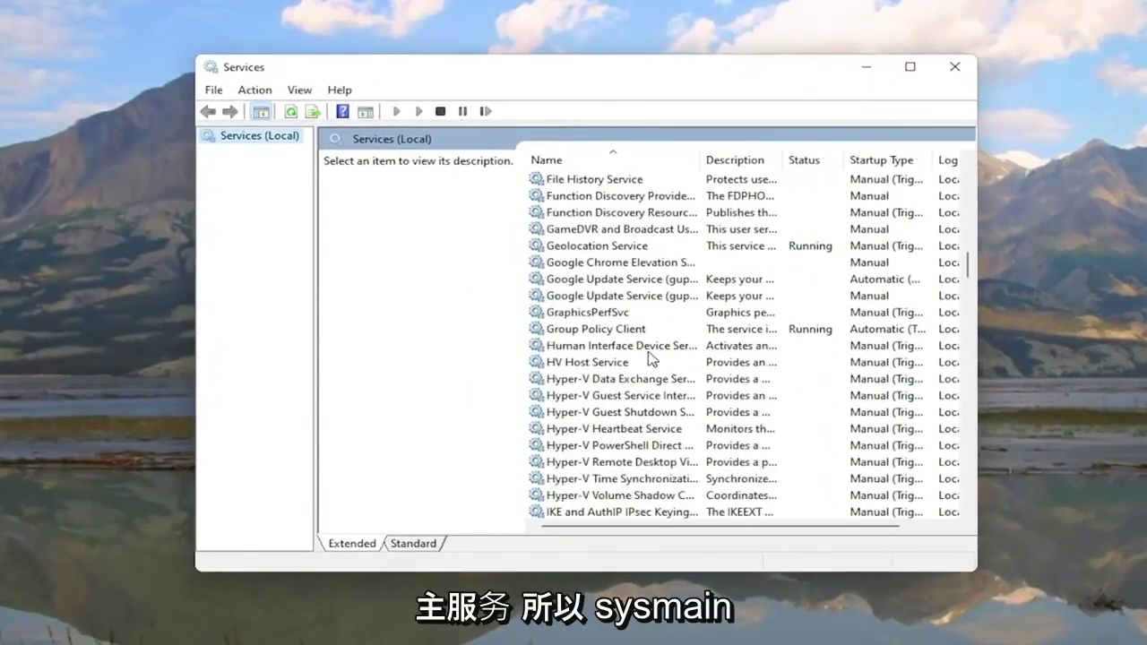
scroll(652, 356, "down", 6)
scroll(652, 357, "down", 7)
scroll(652, 356, "down", 10)
scroll(651, 357, "down", 1)
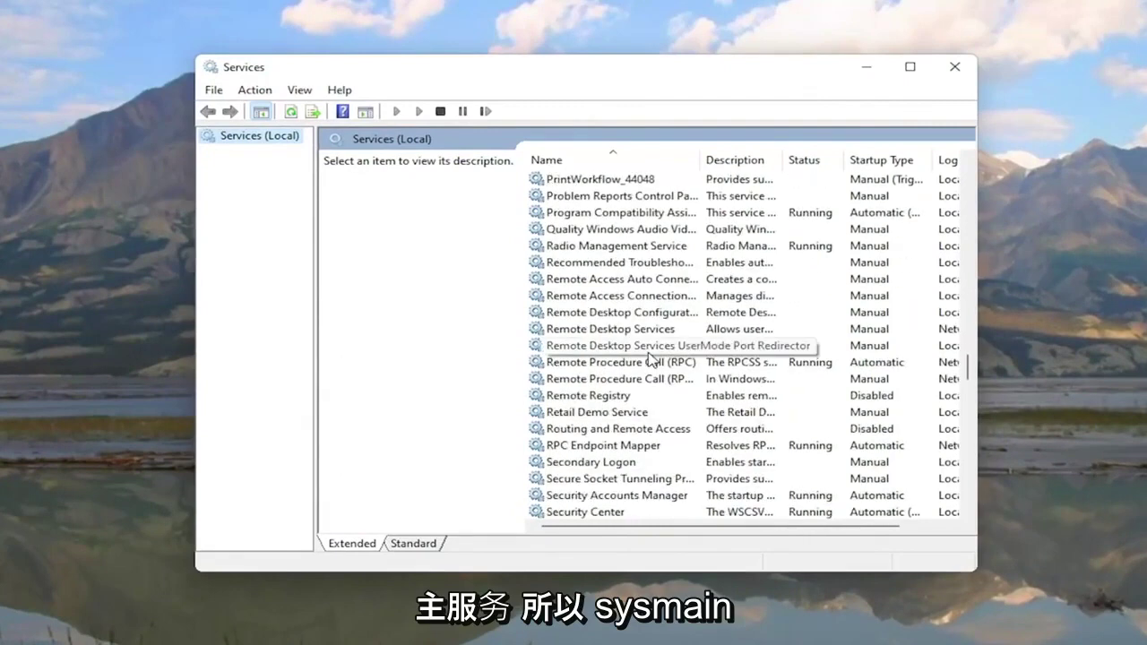
scroll(652, 358, "down", 7)
scroll(652, 359, "down", 3)
left_click(556, 348)
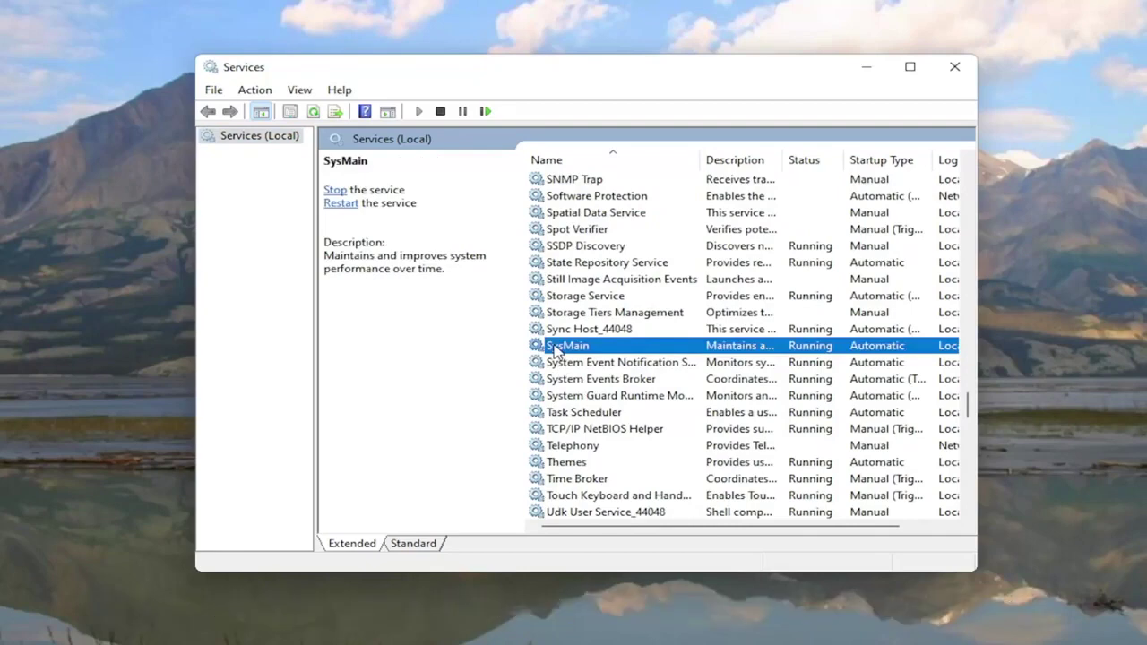
Step: Set SysMain's startup type to Disabled, stop it, apply, and close Services
double_click(555, 348)
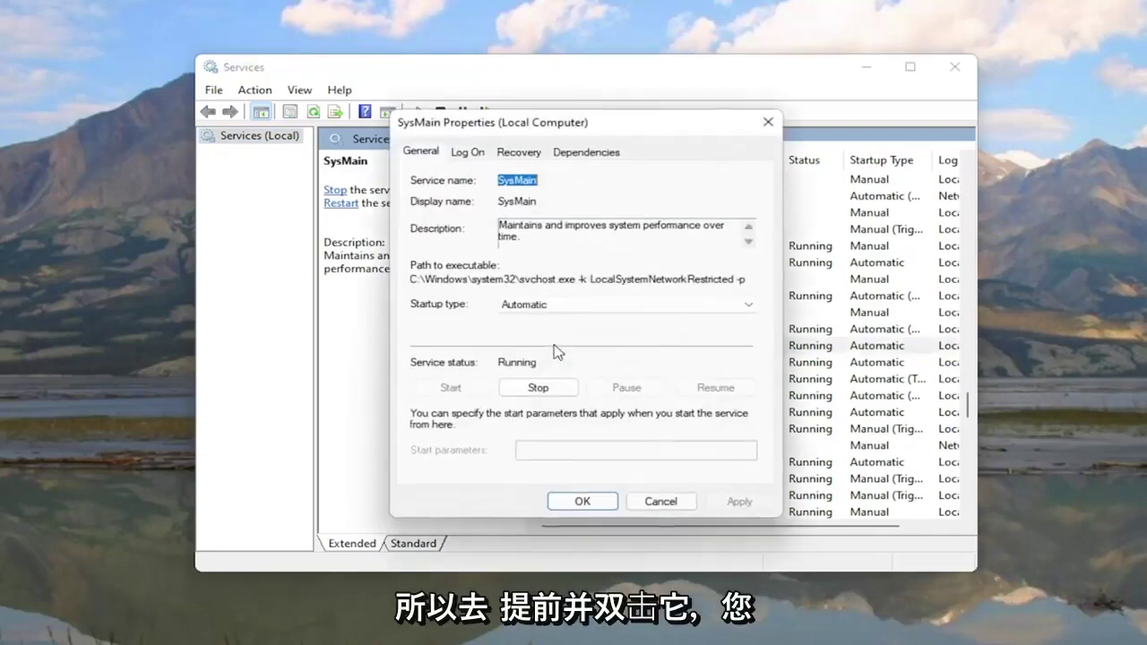
left_click(509, 306)
left_click(513, 353)
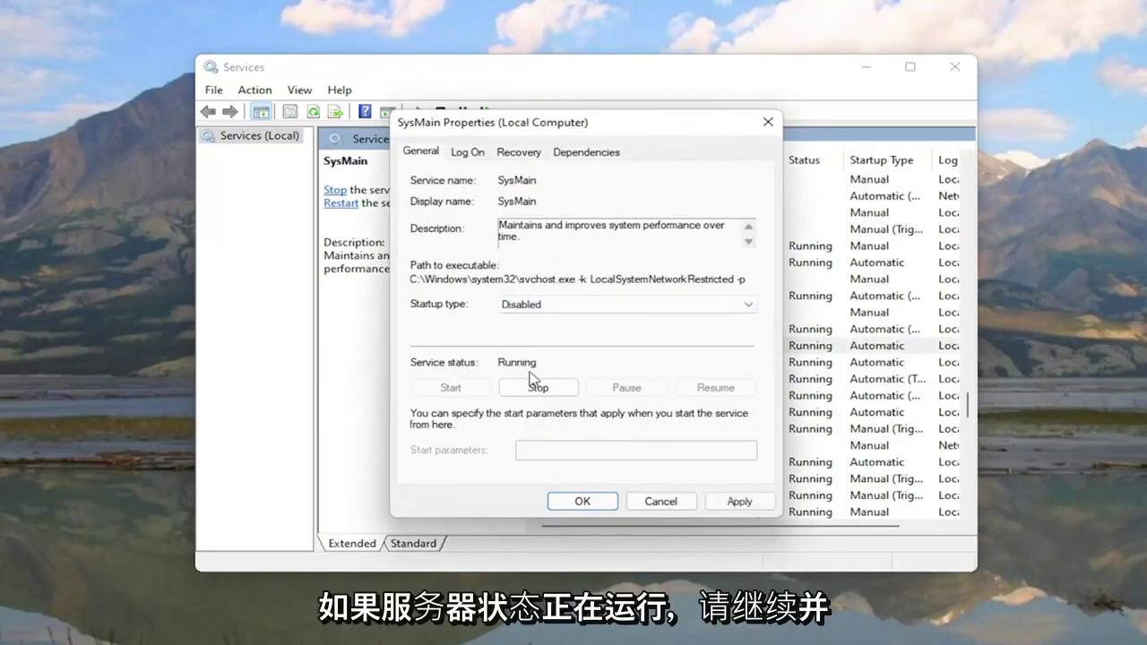
left_click(539, 388)
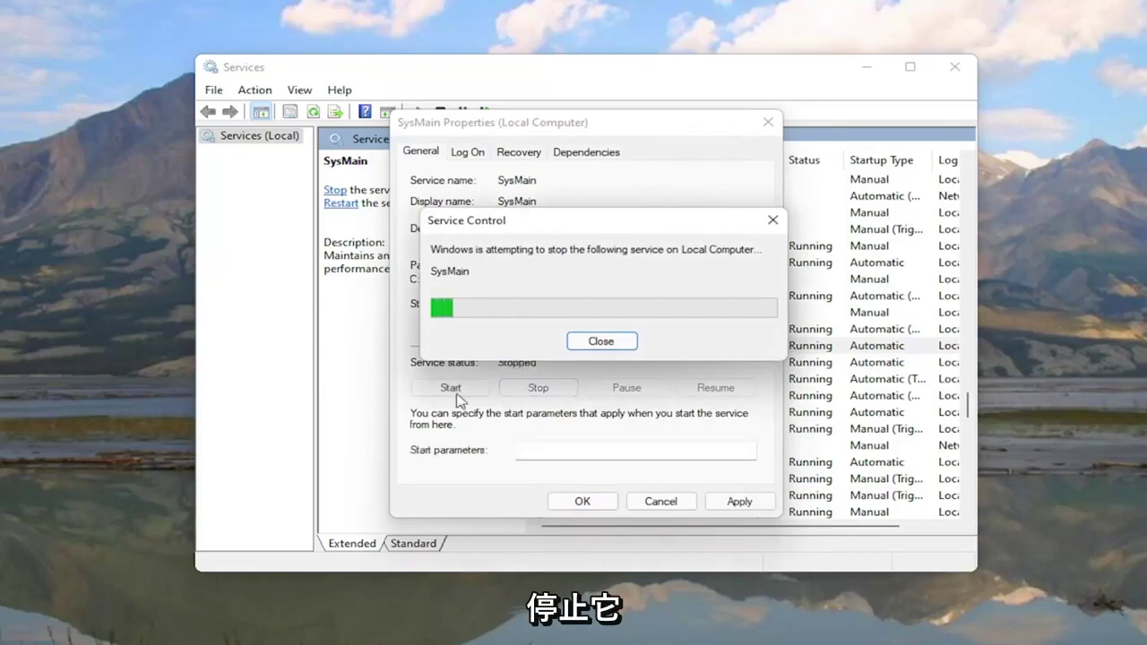
left_click(740, 502)
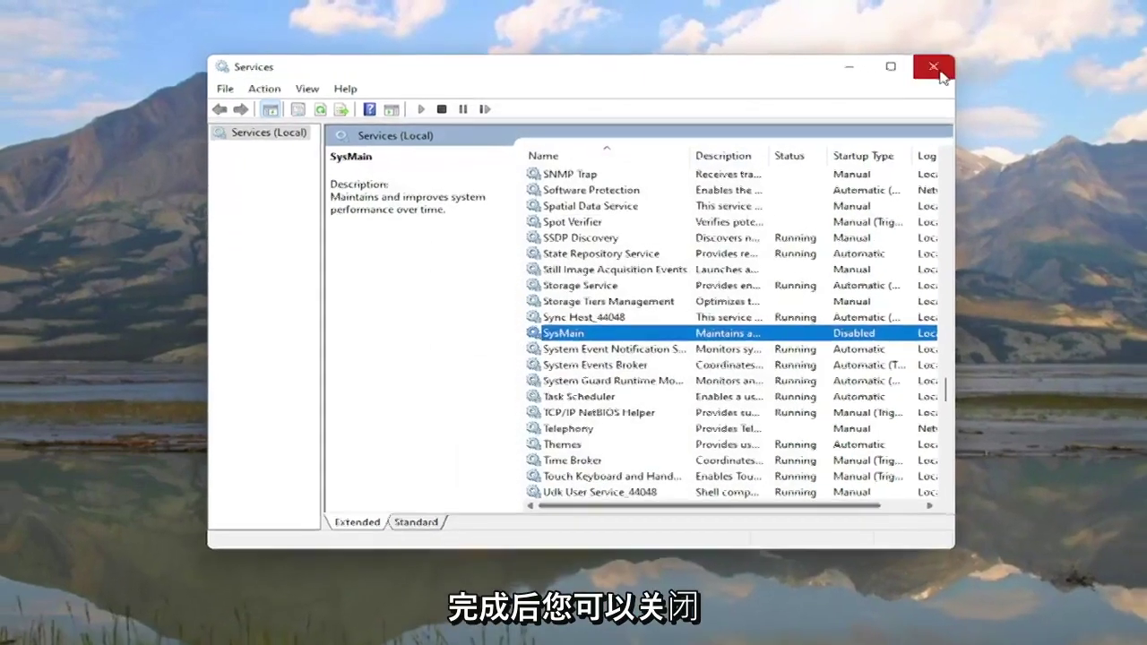
left_click(941, 72)
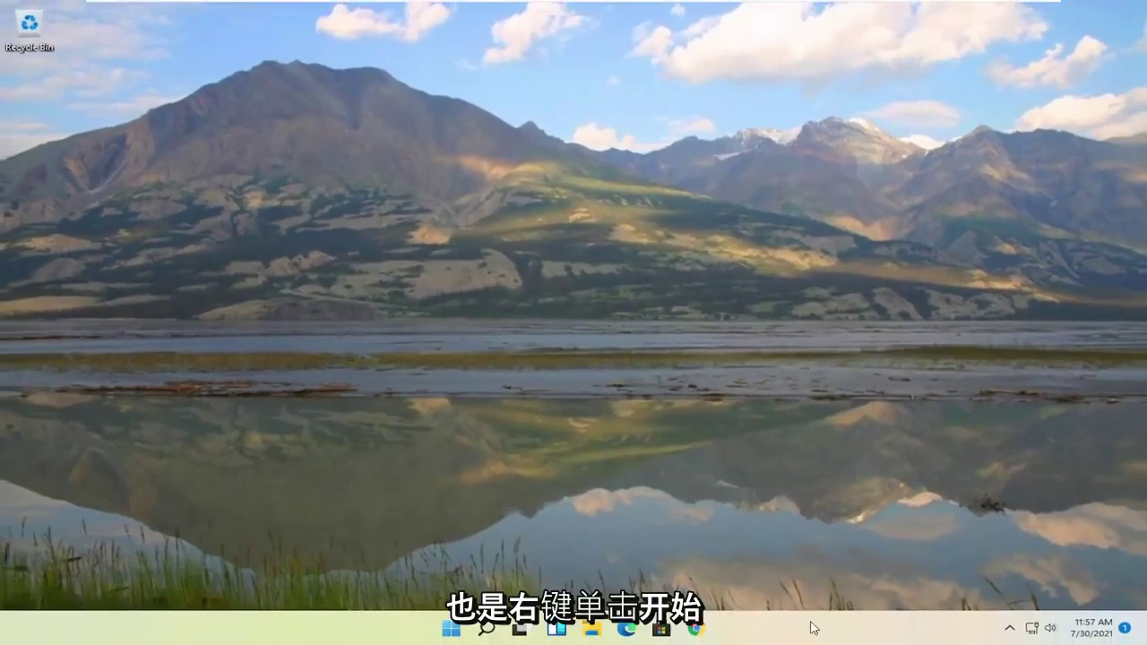
Step: Review Task Manager's Startup apps list, with only VMware Tools Core Service enabled, then close it
right_click(451, 629)
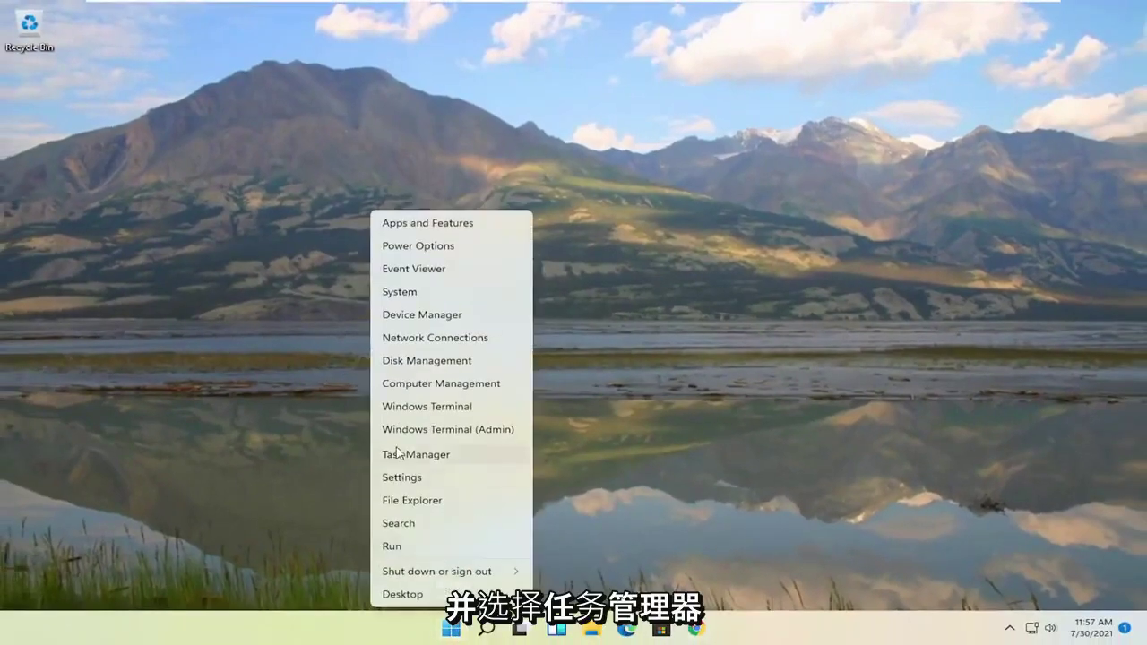
left_click(400, 454)
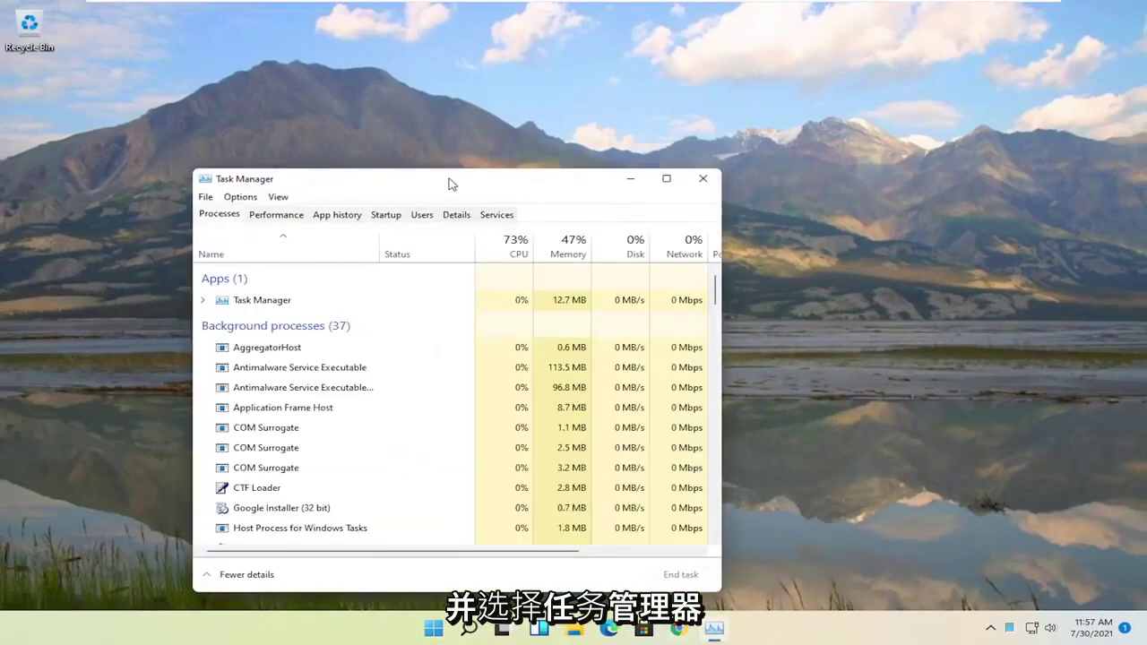
left_click_drag(449, 184, 581, 49)
left_click(517, 83)
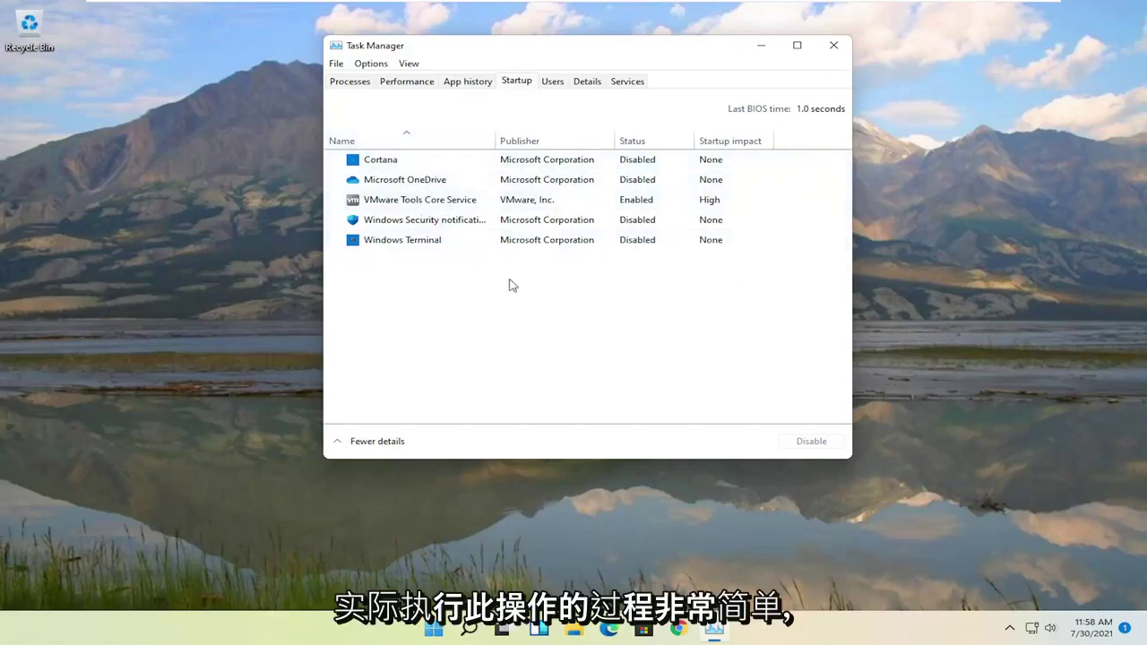
left_click(834, 45)
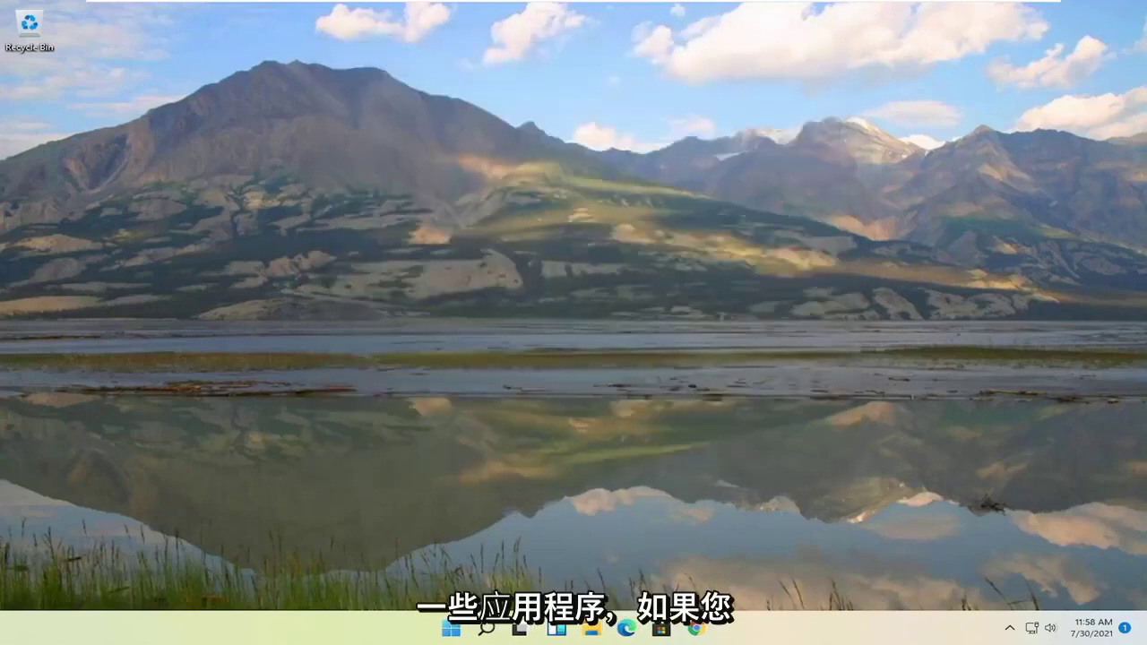
Step: Open the Apps & features settings page and scroll through the installed apps
left_click(486, 627)
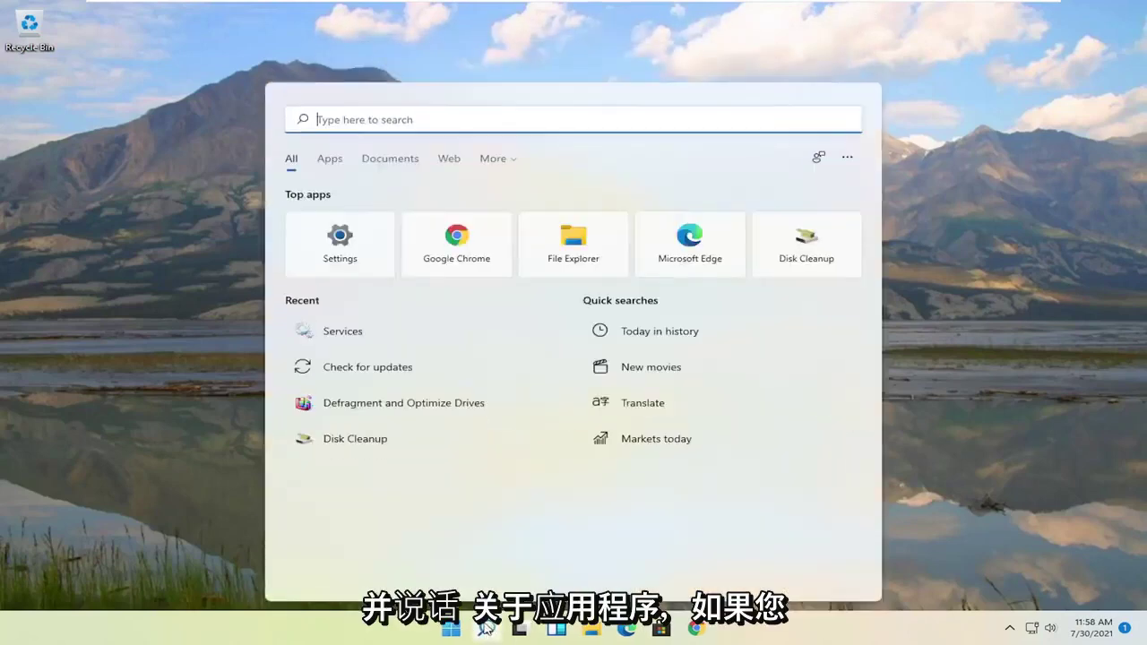
type("apps")
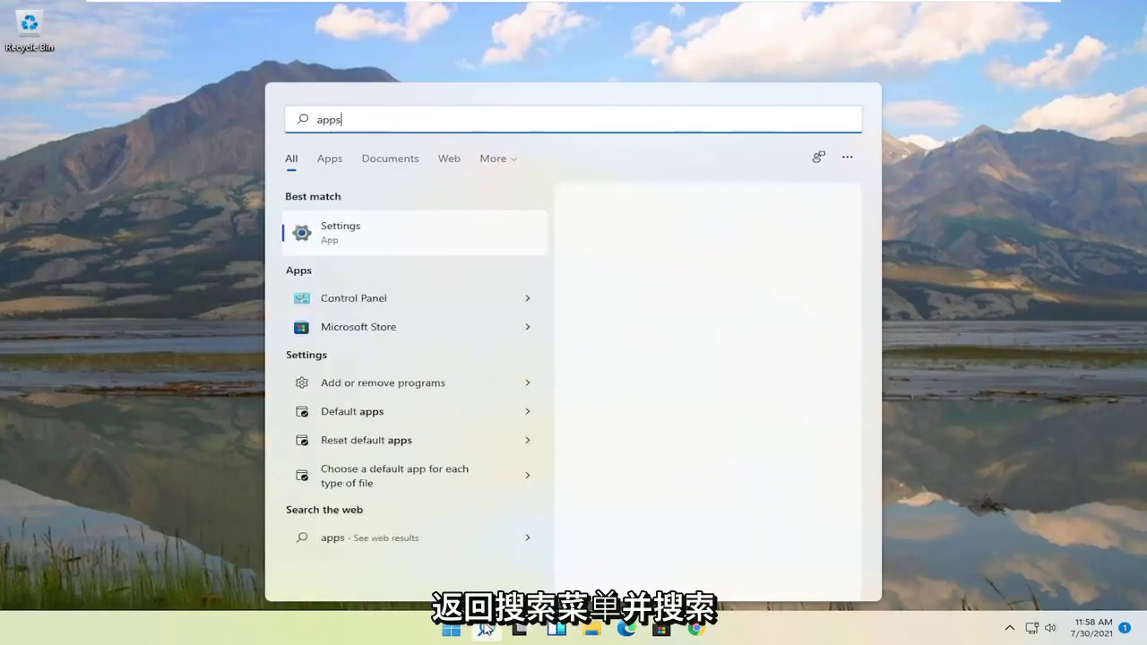
type(" and f")
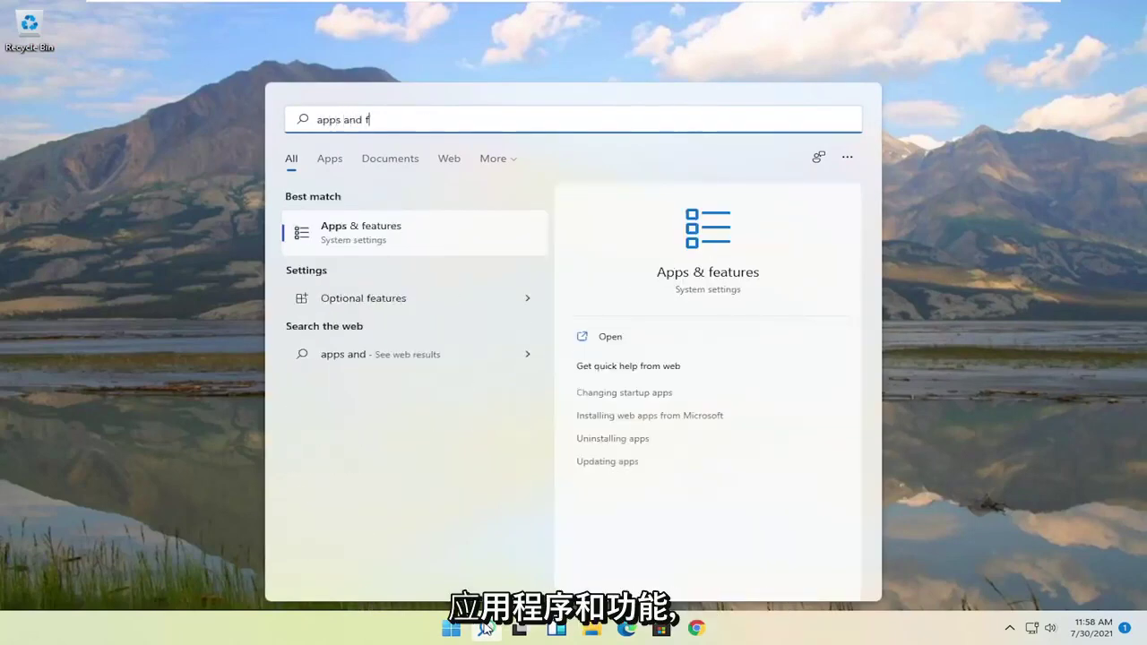
type("eatures")
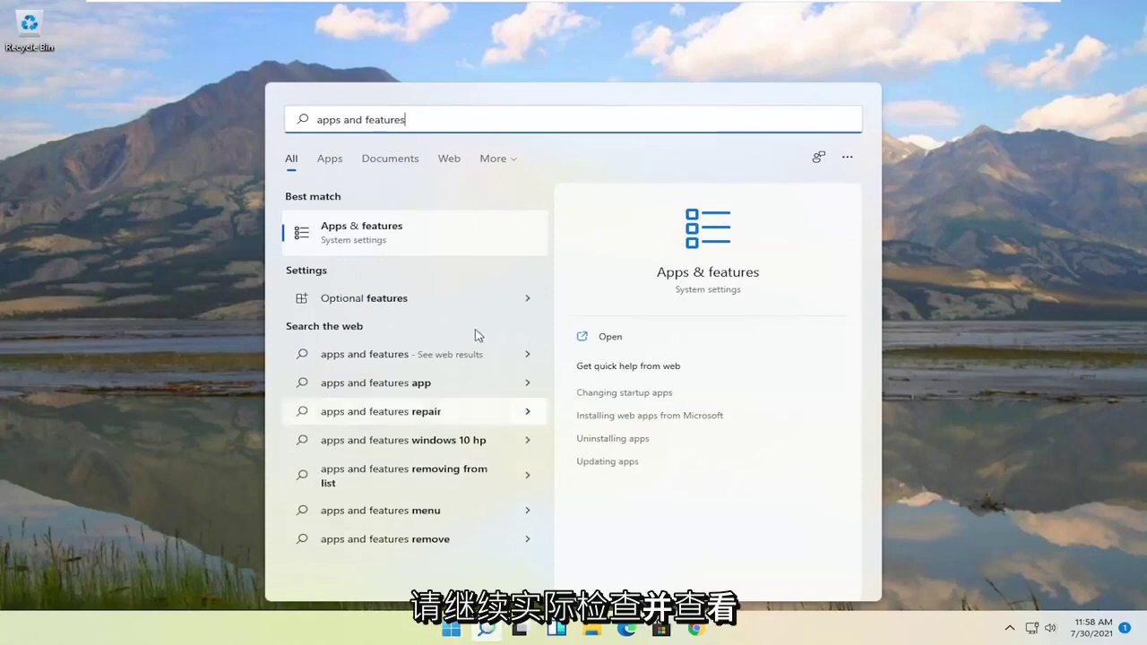
left_click(412, 225)
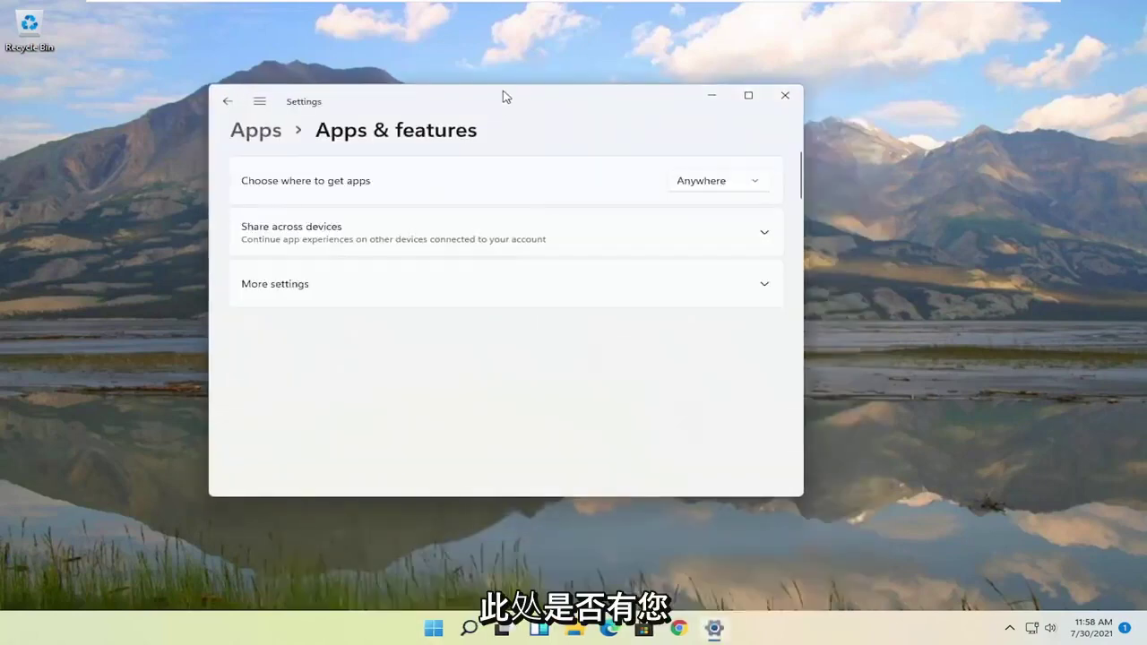
left_click_drag(504, 96, 670, 51)
scroll(648, 313, "down", 2)
scroll(648, 313, "down", 2)
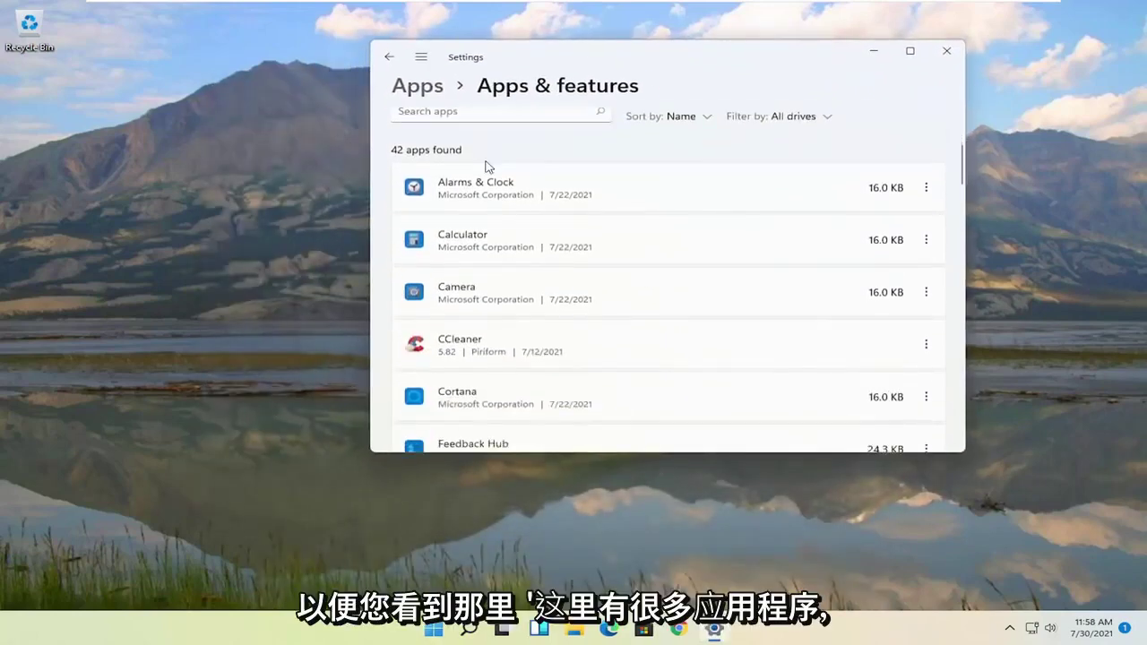
Step: Check the app options menus, including CCleaner's, without uninstalling anything, then close Settings
left_click(924, 189)
left_click(600, 238)
scroll(807, 300, "down", 1)
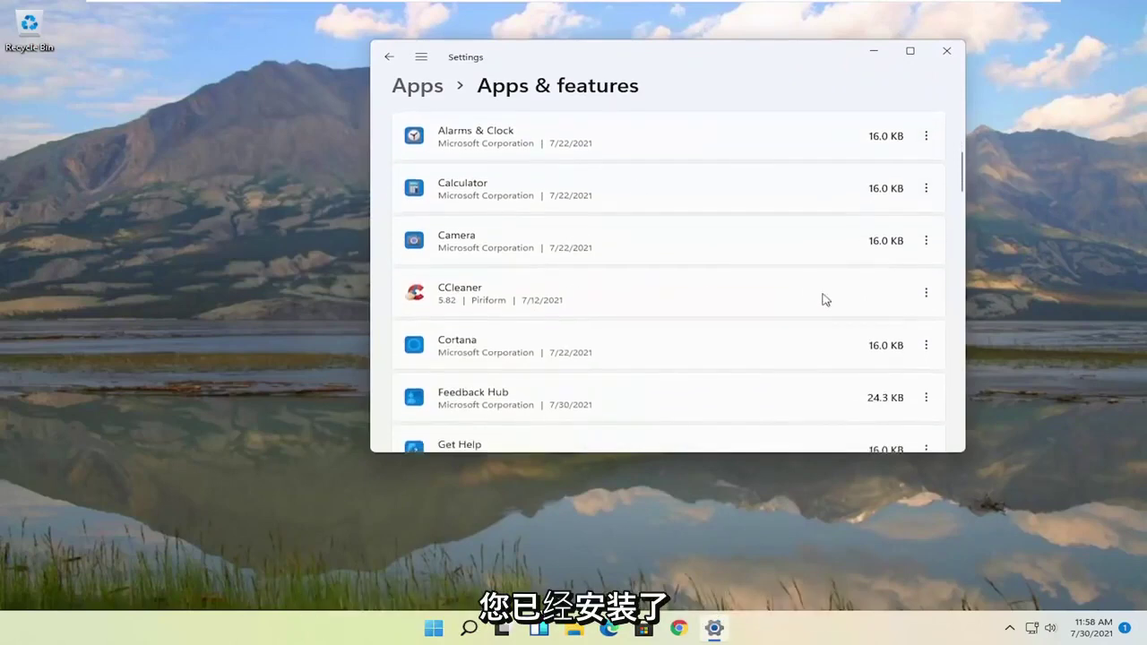
left_click(924, 293)
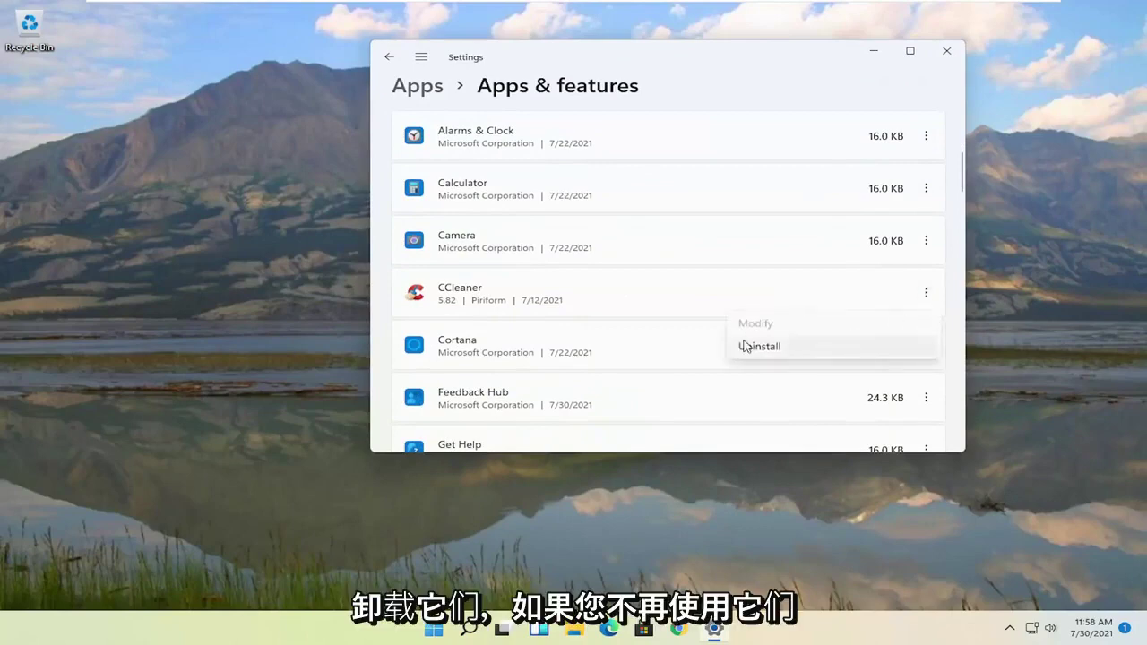
left_click(759, 59)
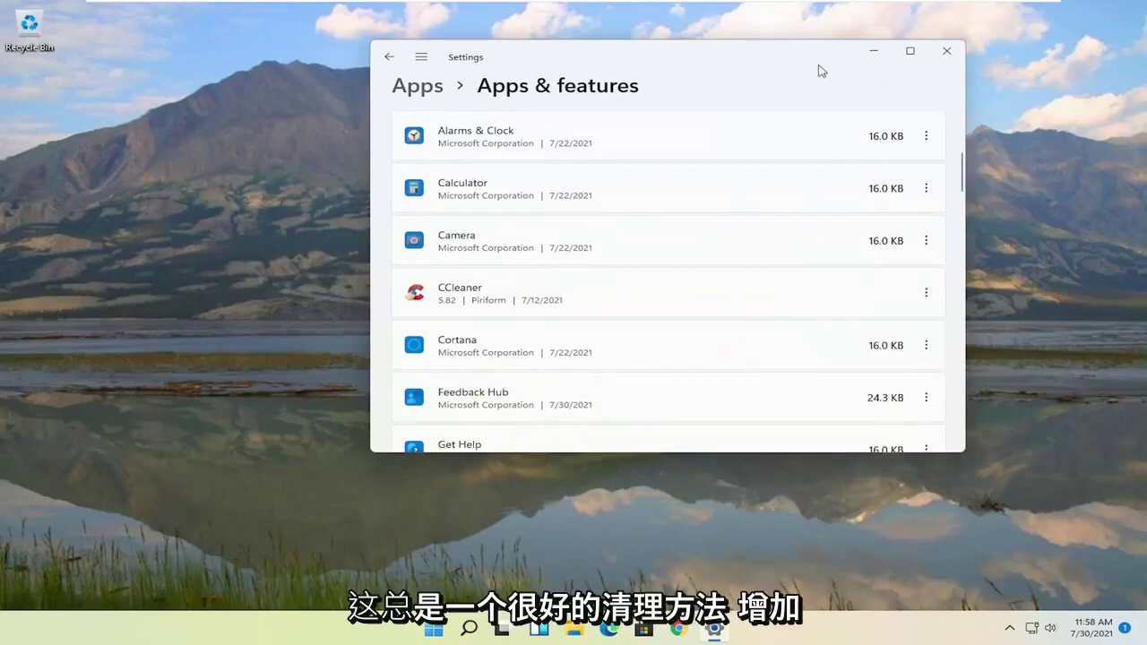
left_click(946, 51)
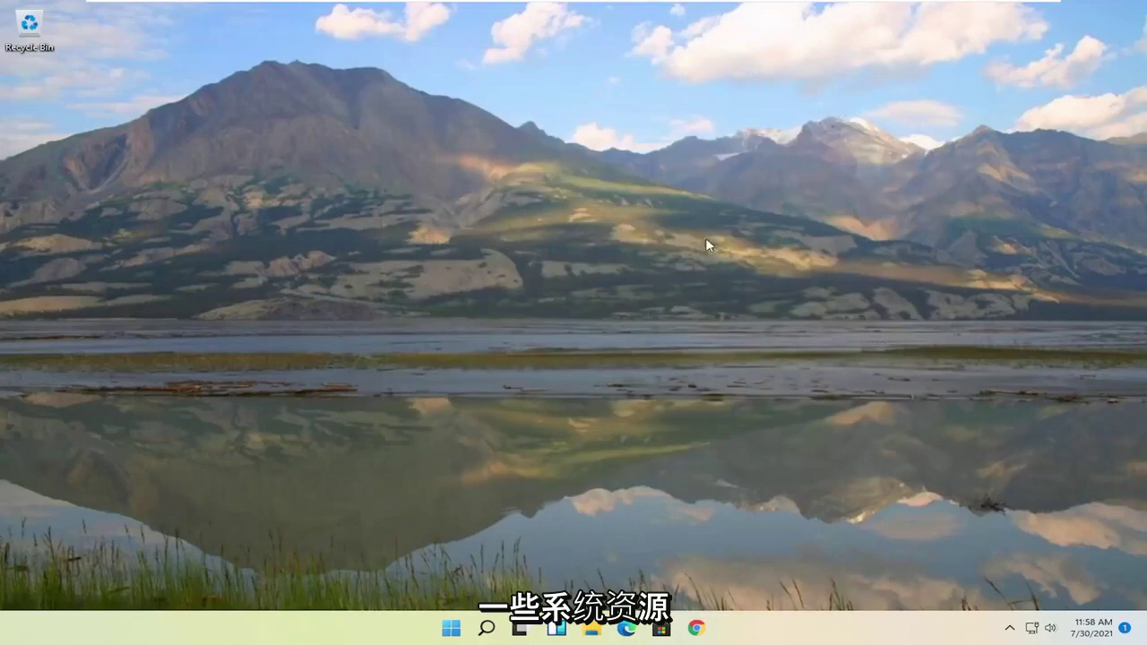
Step: Run Disk Cleanup on C: including system files and permanently delete the checked files
left_click(455, 630)
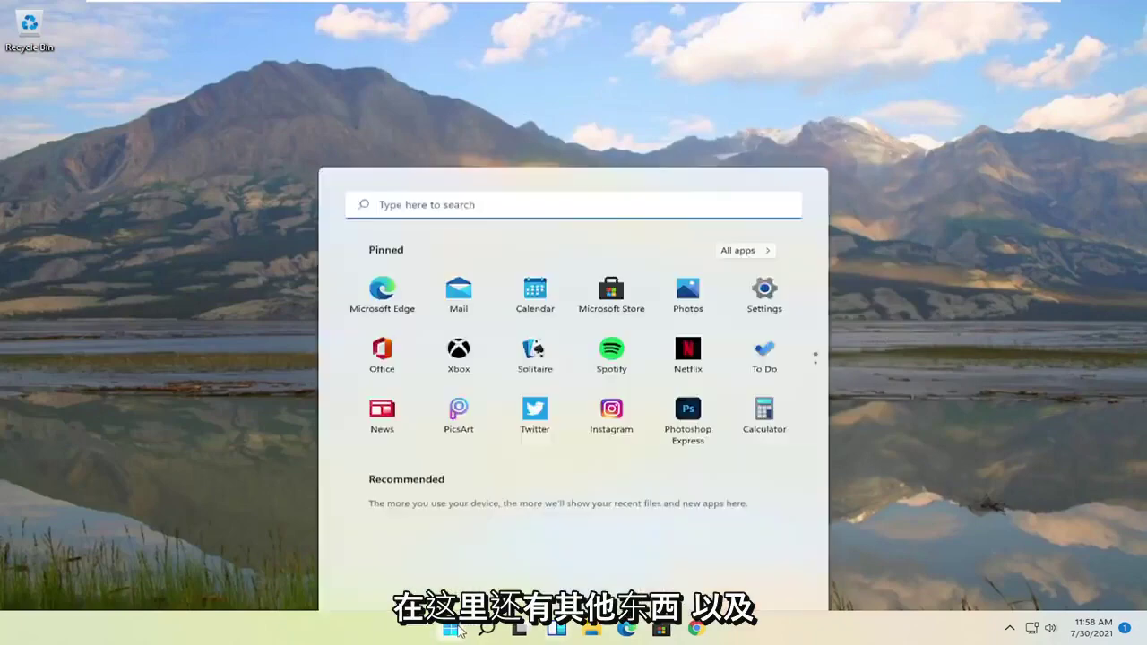
type("disk clean")
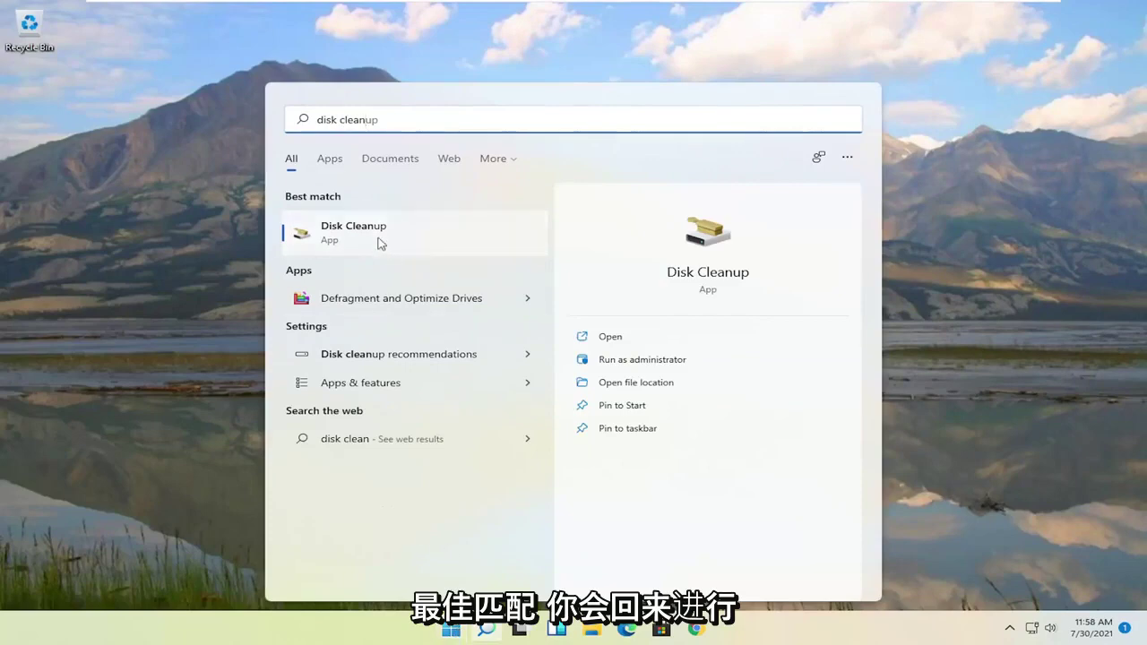
left_click(354, 231)
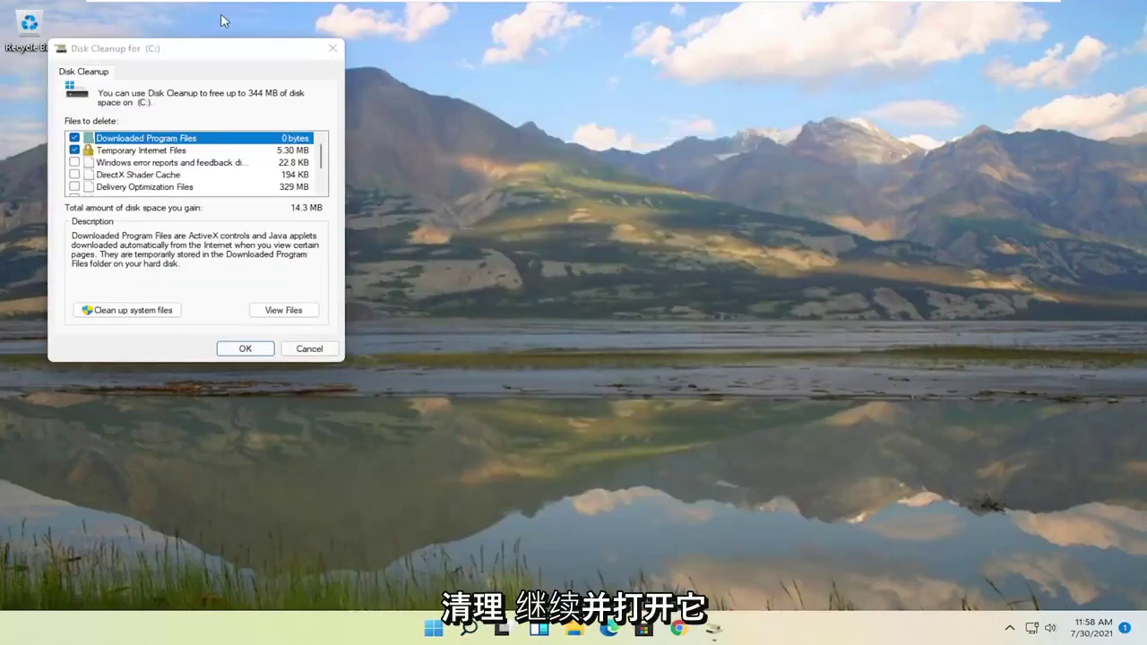
left_click_drag(180, 41, 536, 132)
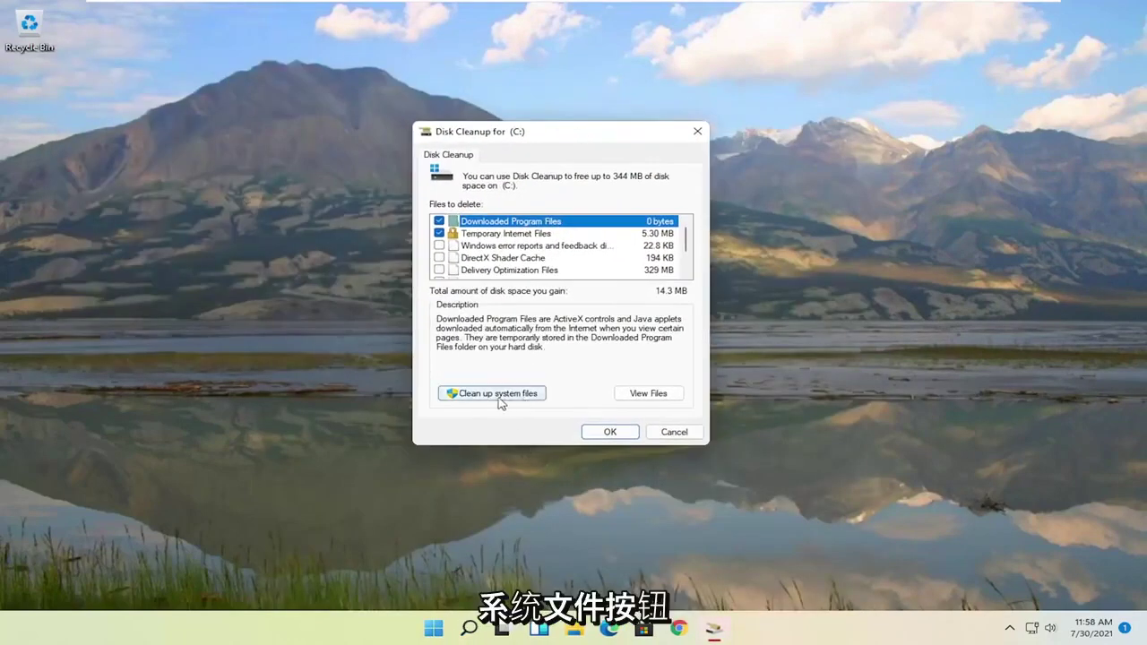
left_click(497, 394)
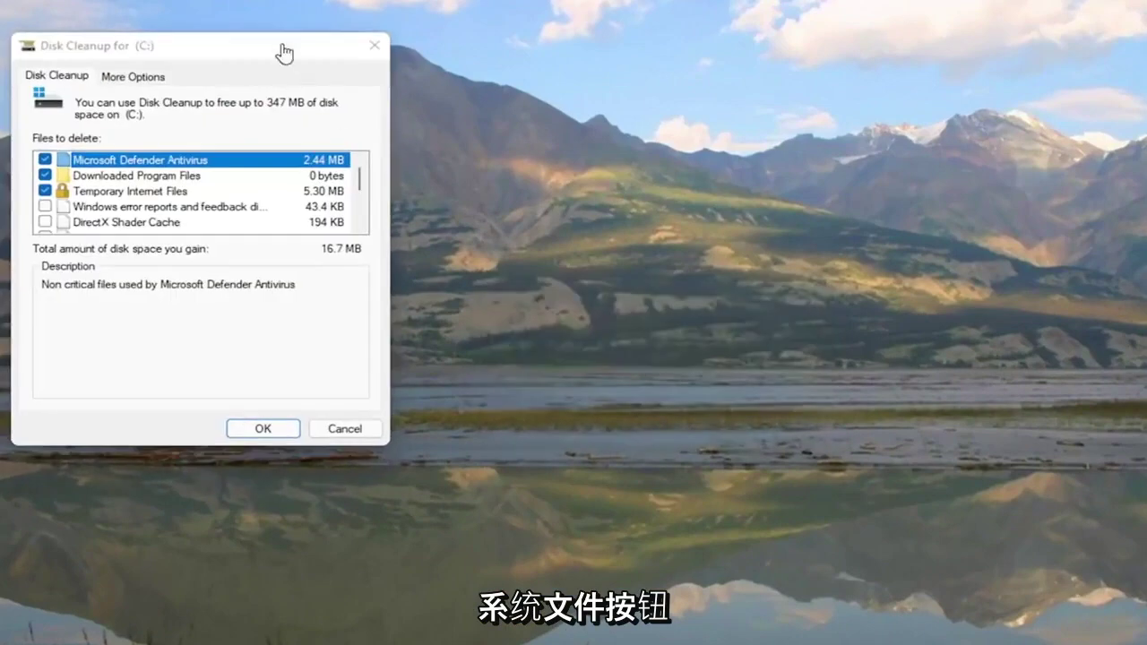
left_click_drag(256, 44, 610, 89)
left_click(624, 472)
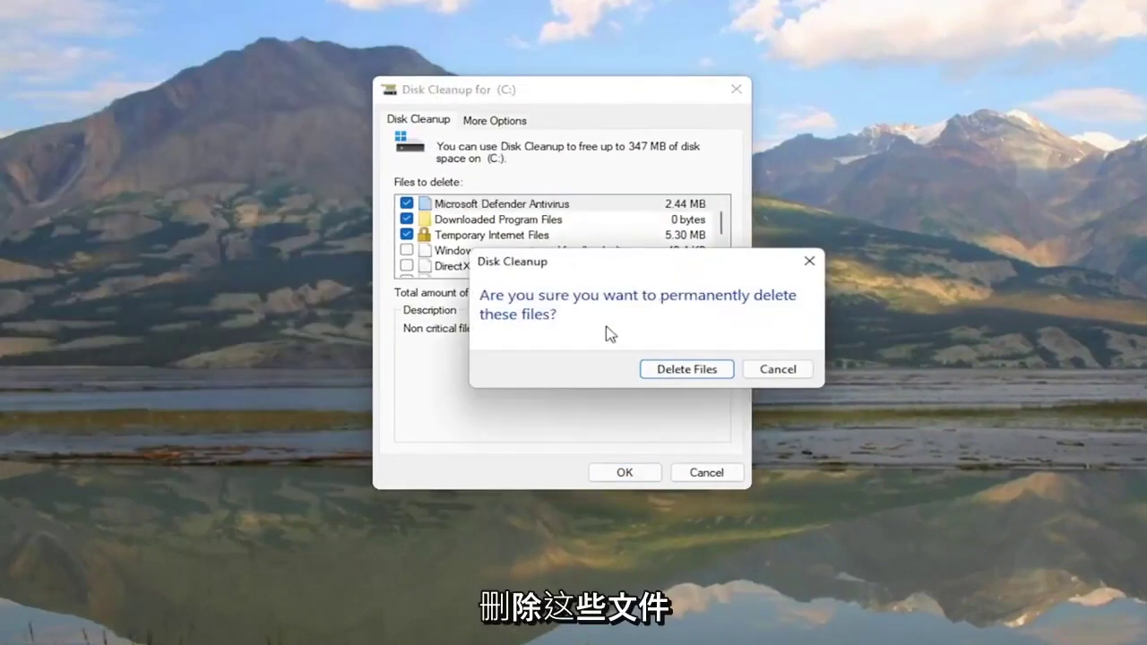
left_click(676, 373)
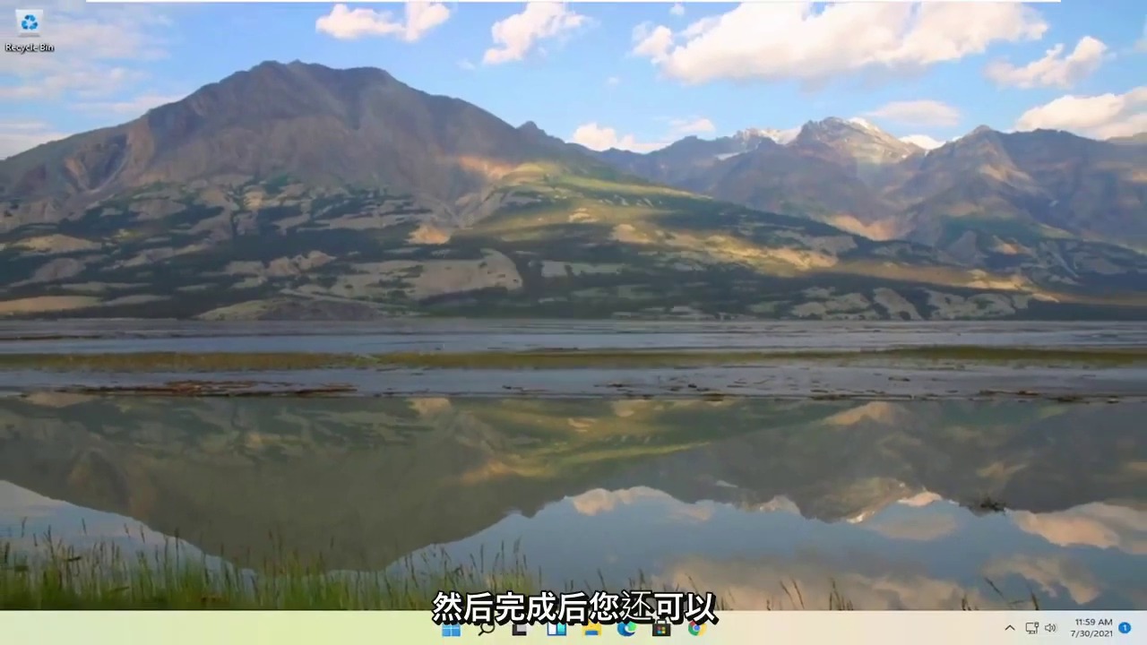
Step: Search 'disk defra' and launch Defragment and Optimize Drives
left_click(485, 627)
type("disk defra")
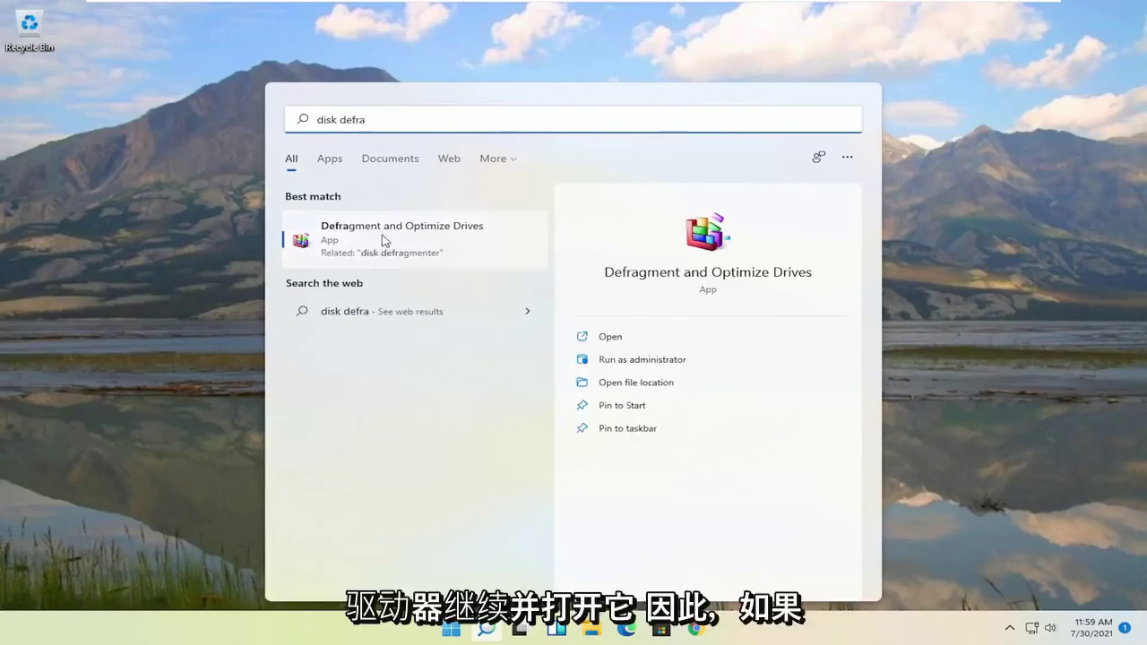
left_click(383, 238)
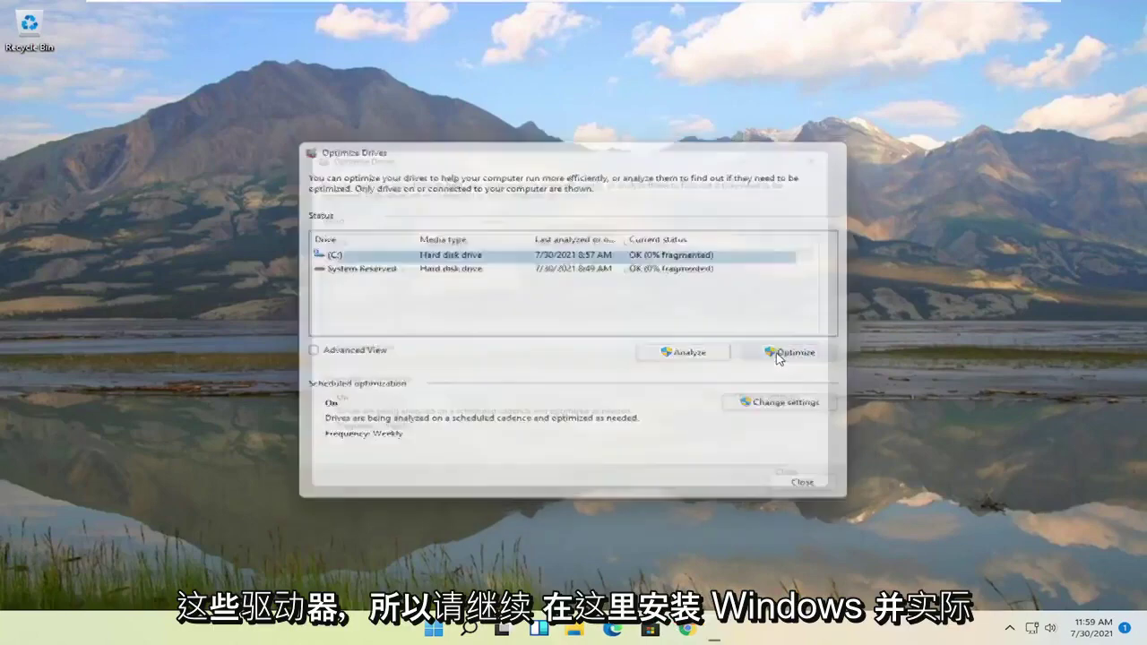
Step: Optimize drive C: and wait until it shows OK (0% fragmented)
left_click(778, 354)
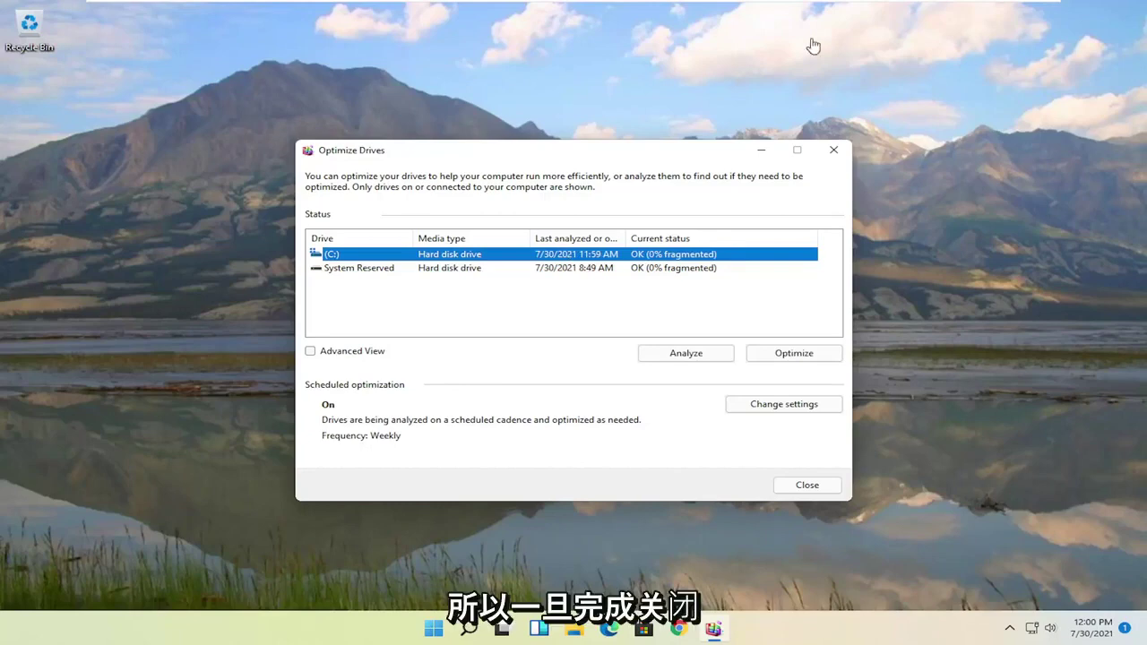
Step: Close Optimize Drives, launch Command Prompt as administrator, and enter sfc /scannow
left_click(834, 150)
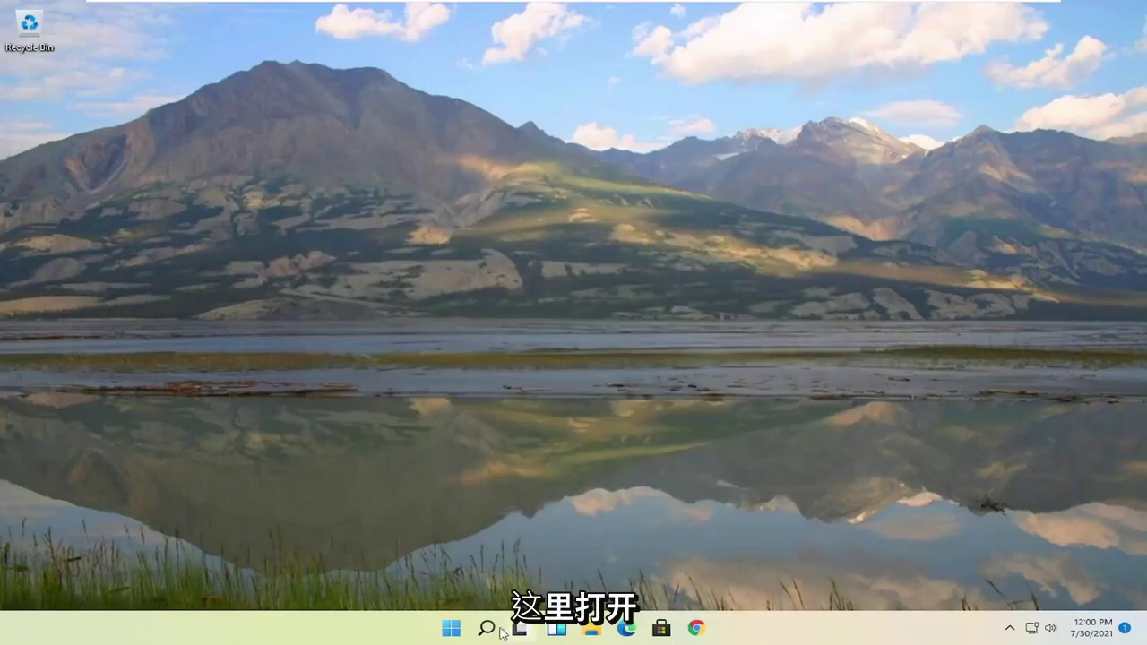
left_click(487, 629)
type("cmd")
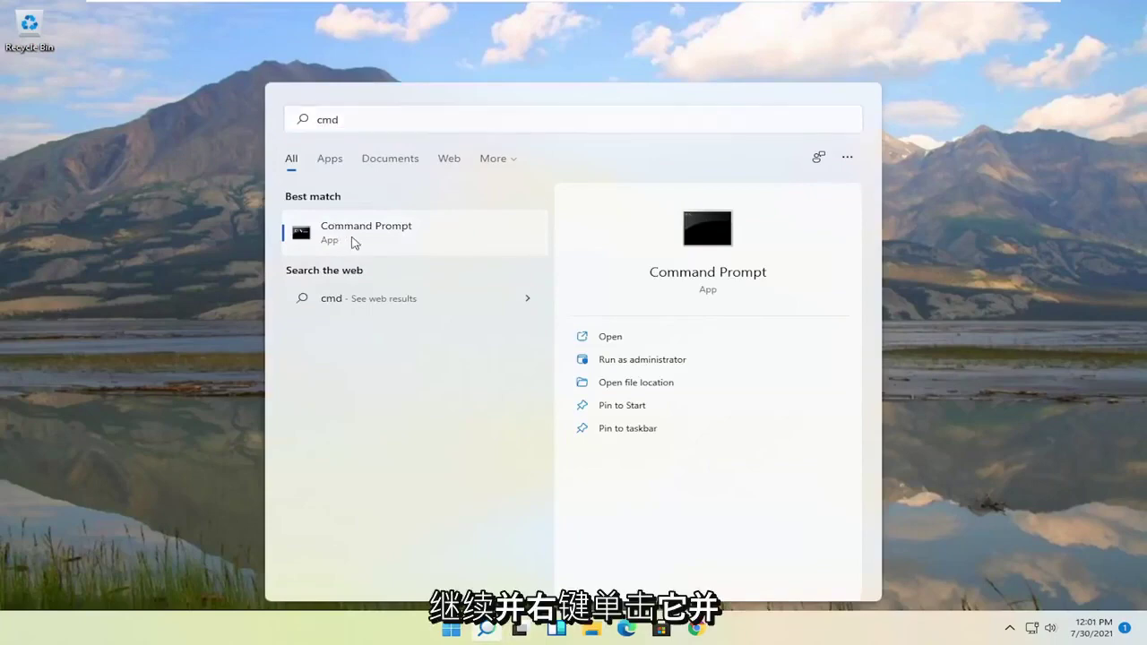
right_click(355, 243)
left_click(414, 258)
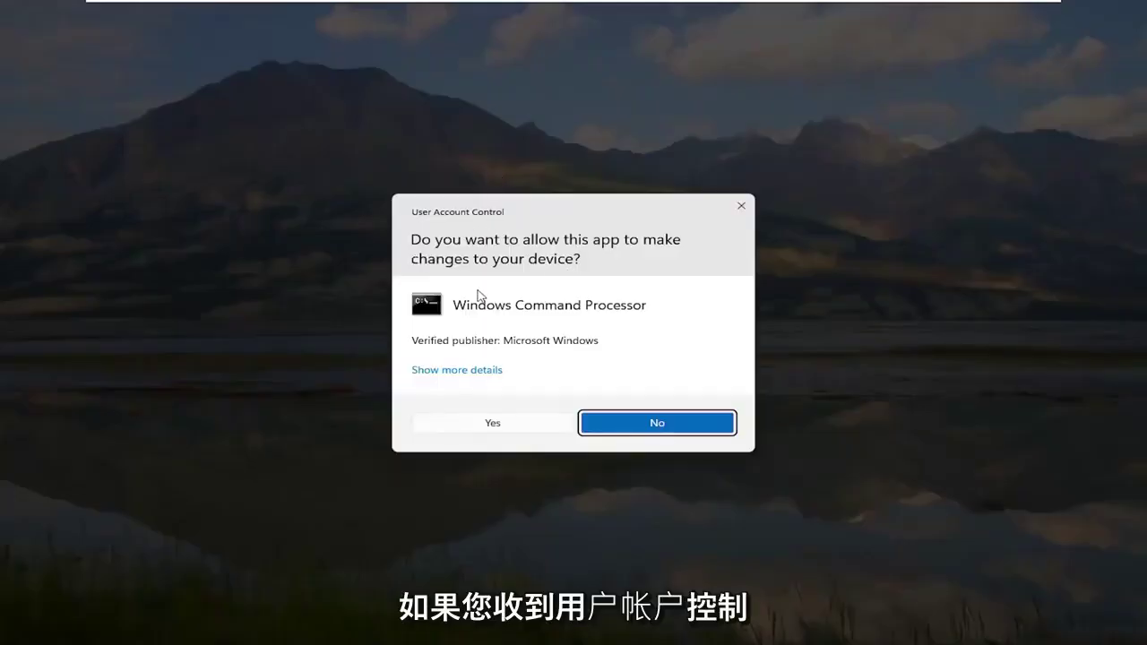
left_click(492, 424)
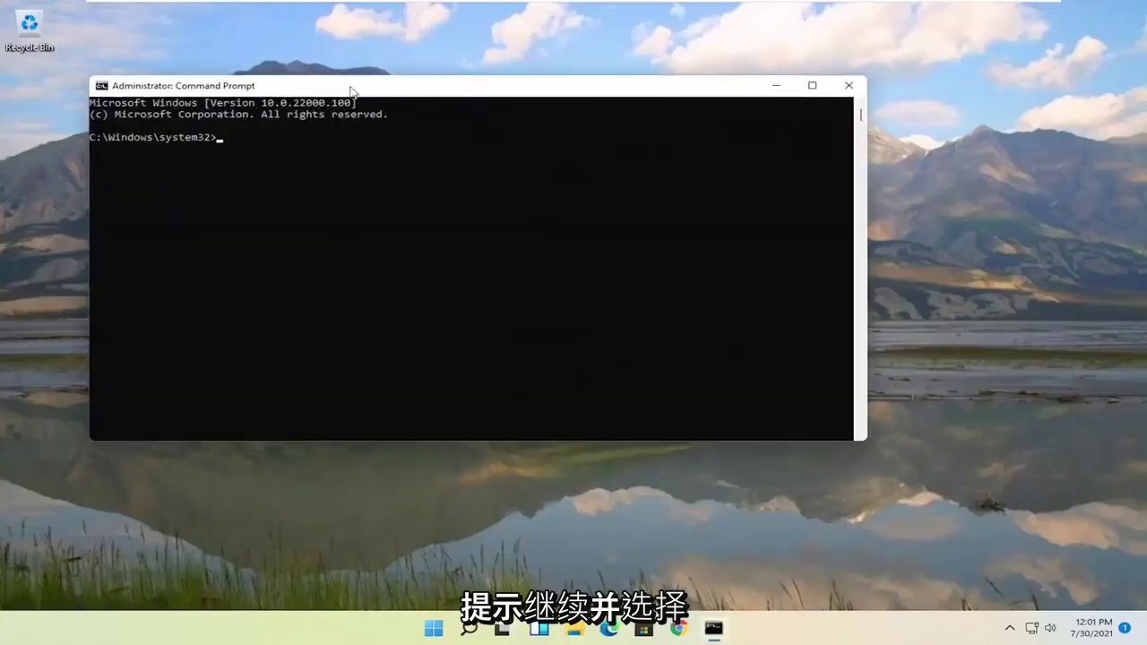
left_click_drag(350, 95, 418, 102)
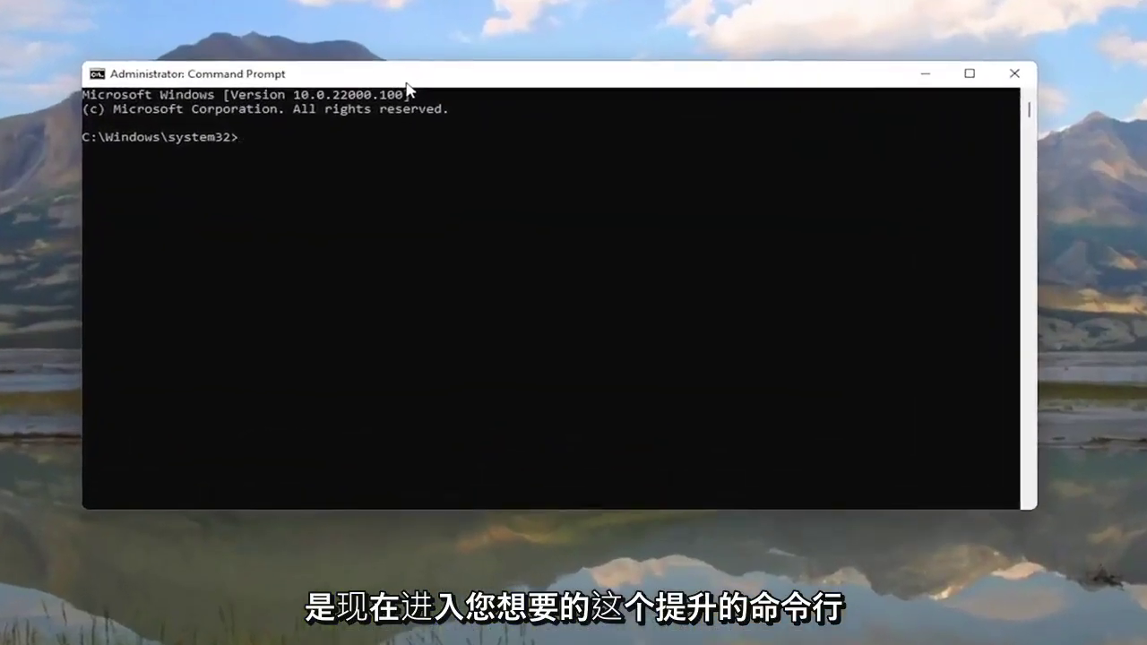
type("sfc /scannow")
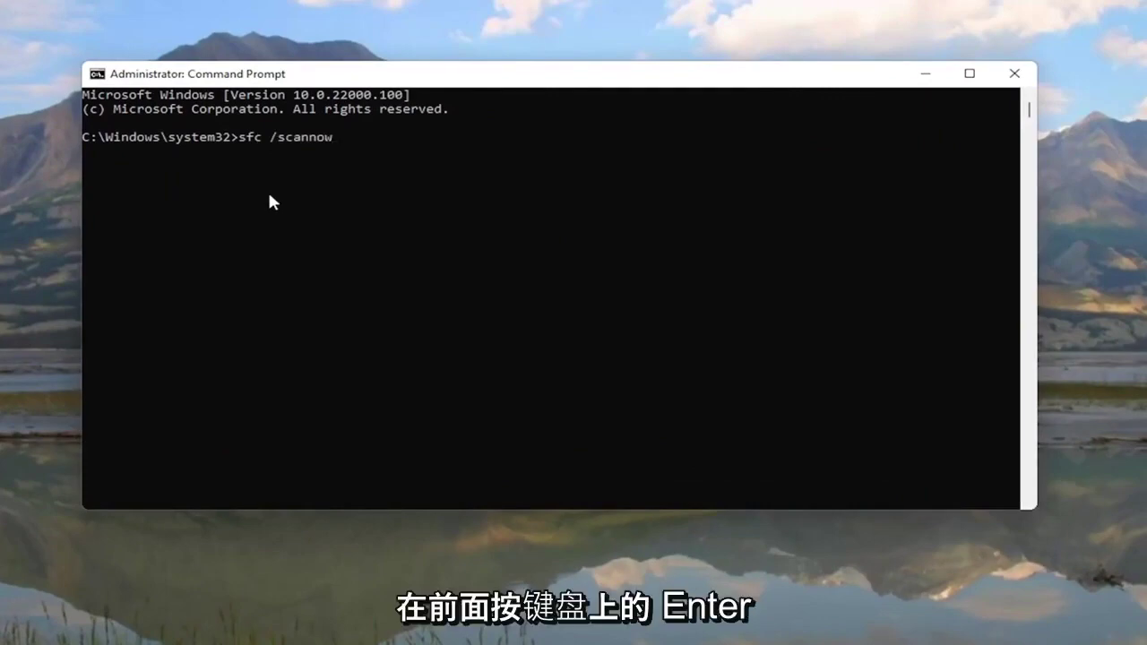
Step: Run sfc /scannow and let it finish with no integrity violations found
key("Return")
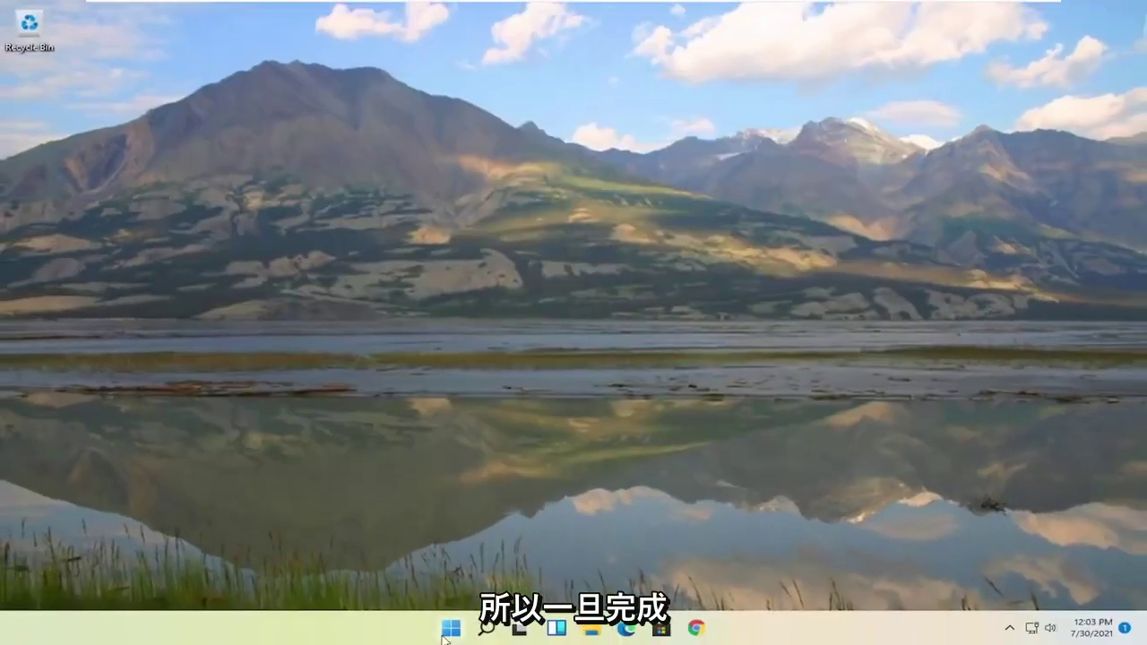
Step: Restart Windows from the Start button's Shut down or sign out menu
right_click(444, 639)
mouse_move(436, 572)
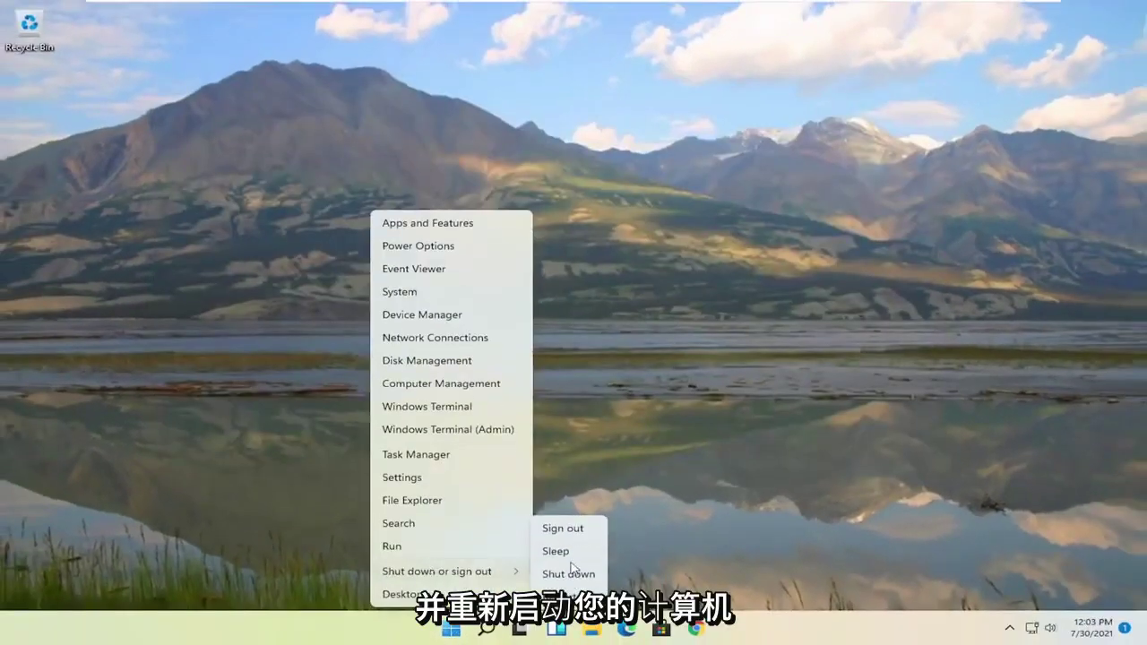
left_click(565, 594)
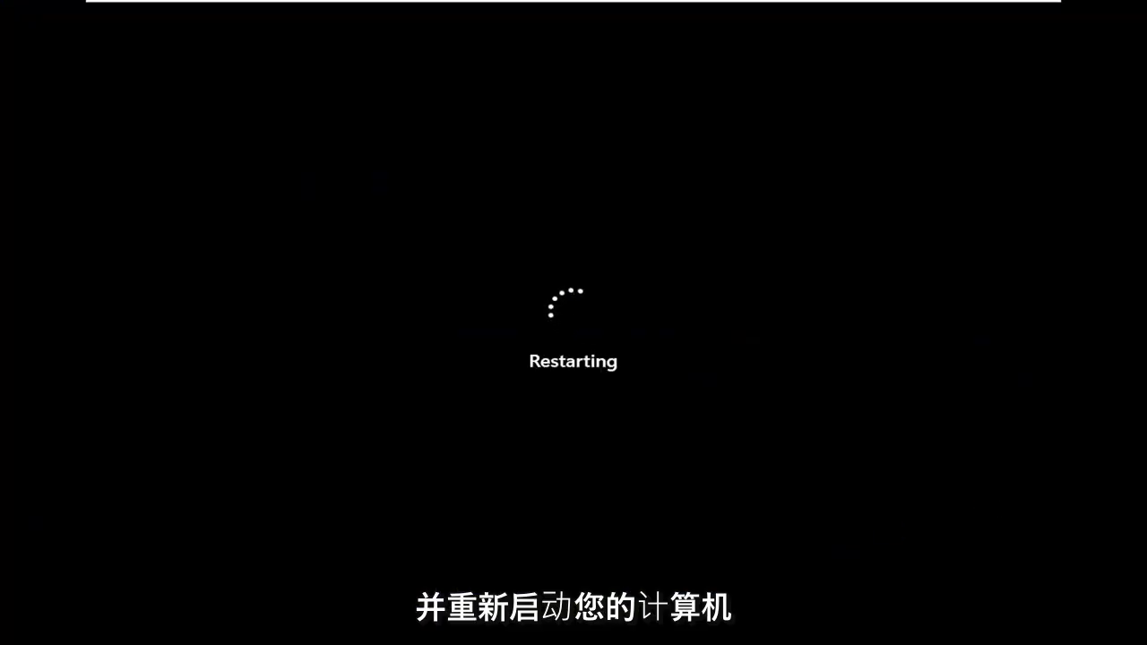